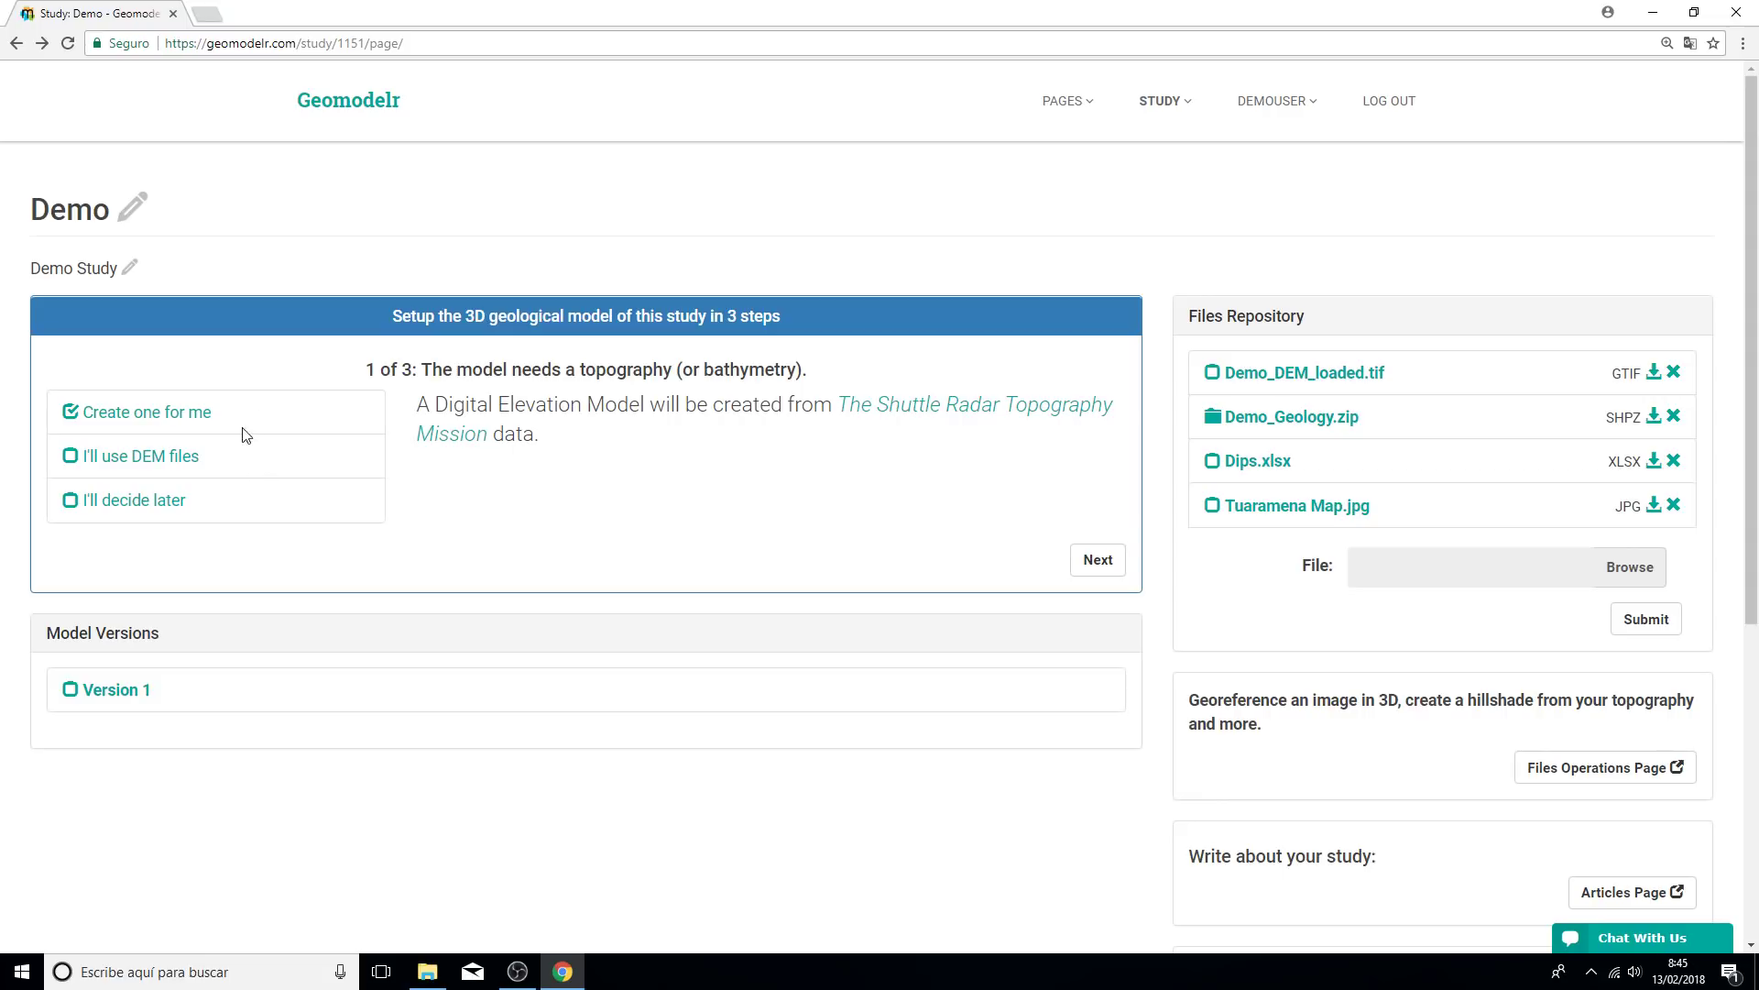
Choose to have the topography created automatically from Shuttle Radar Topography Mission data and continue to the geological map setup.
{"action": "left_click", "coordinate": [180, 458]}
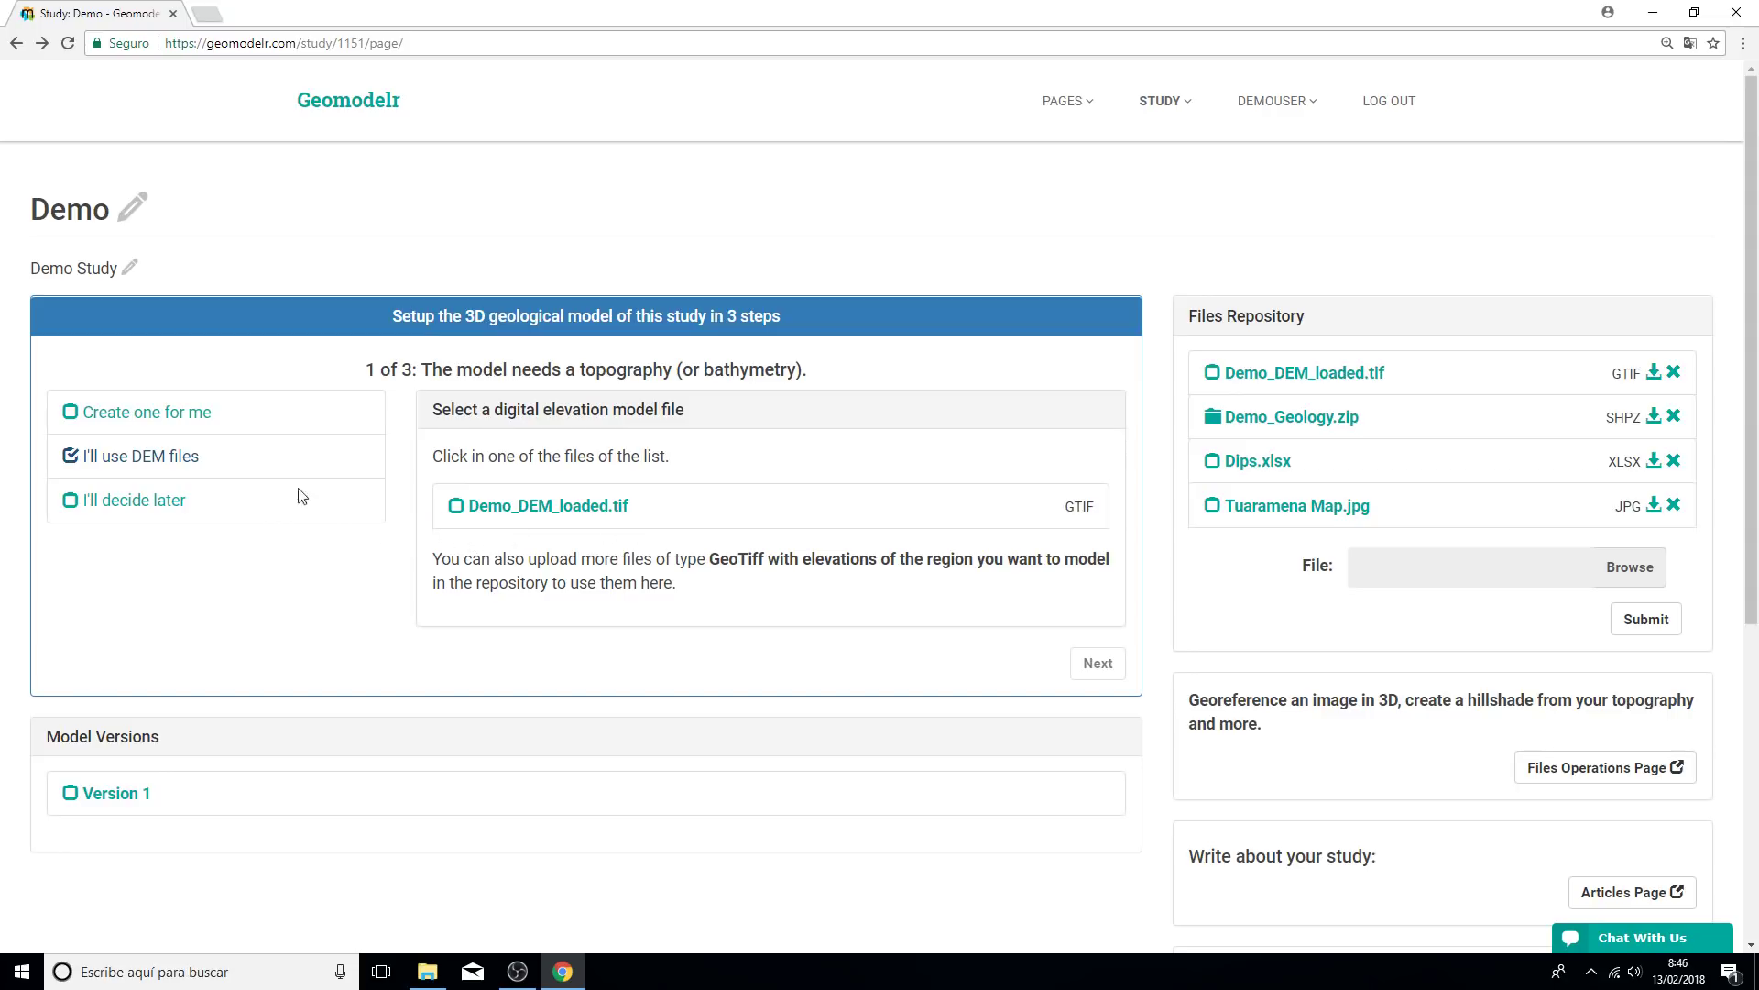
{"action": "left_click", "coordinate": [187, 413]}
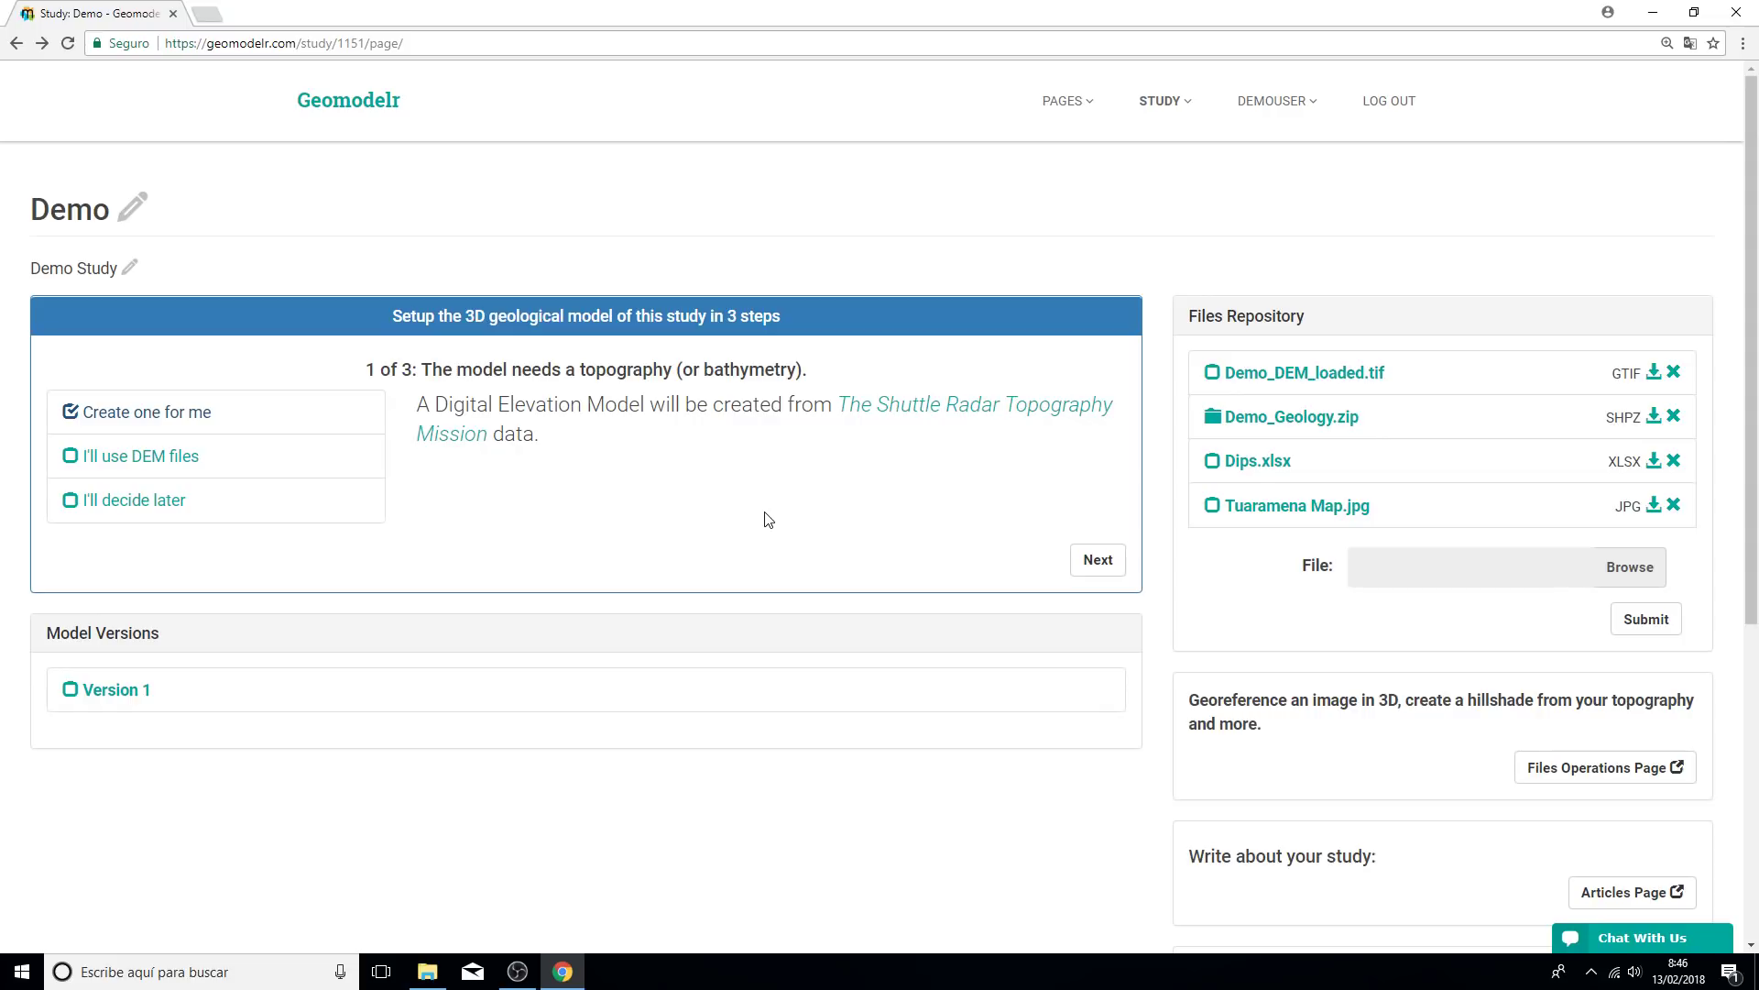
{"action": "left_click", "coordinate": [1095, 559]}
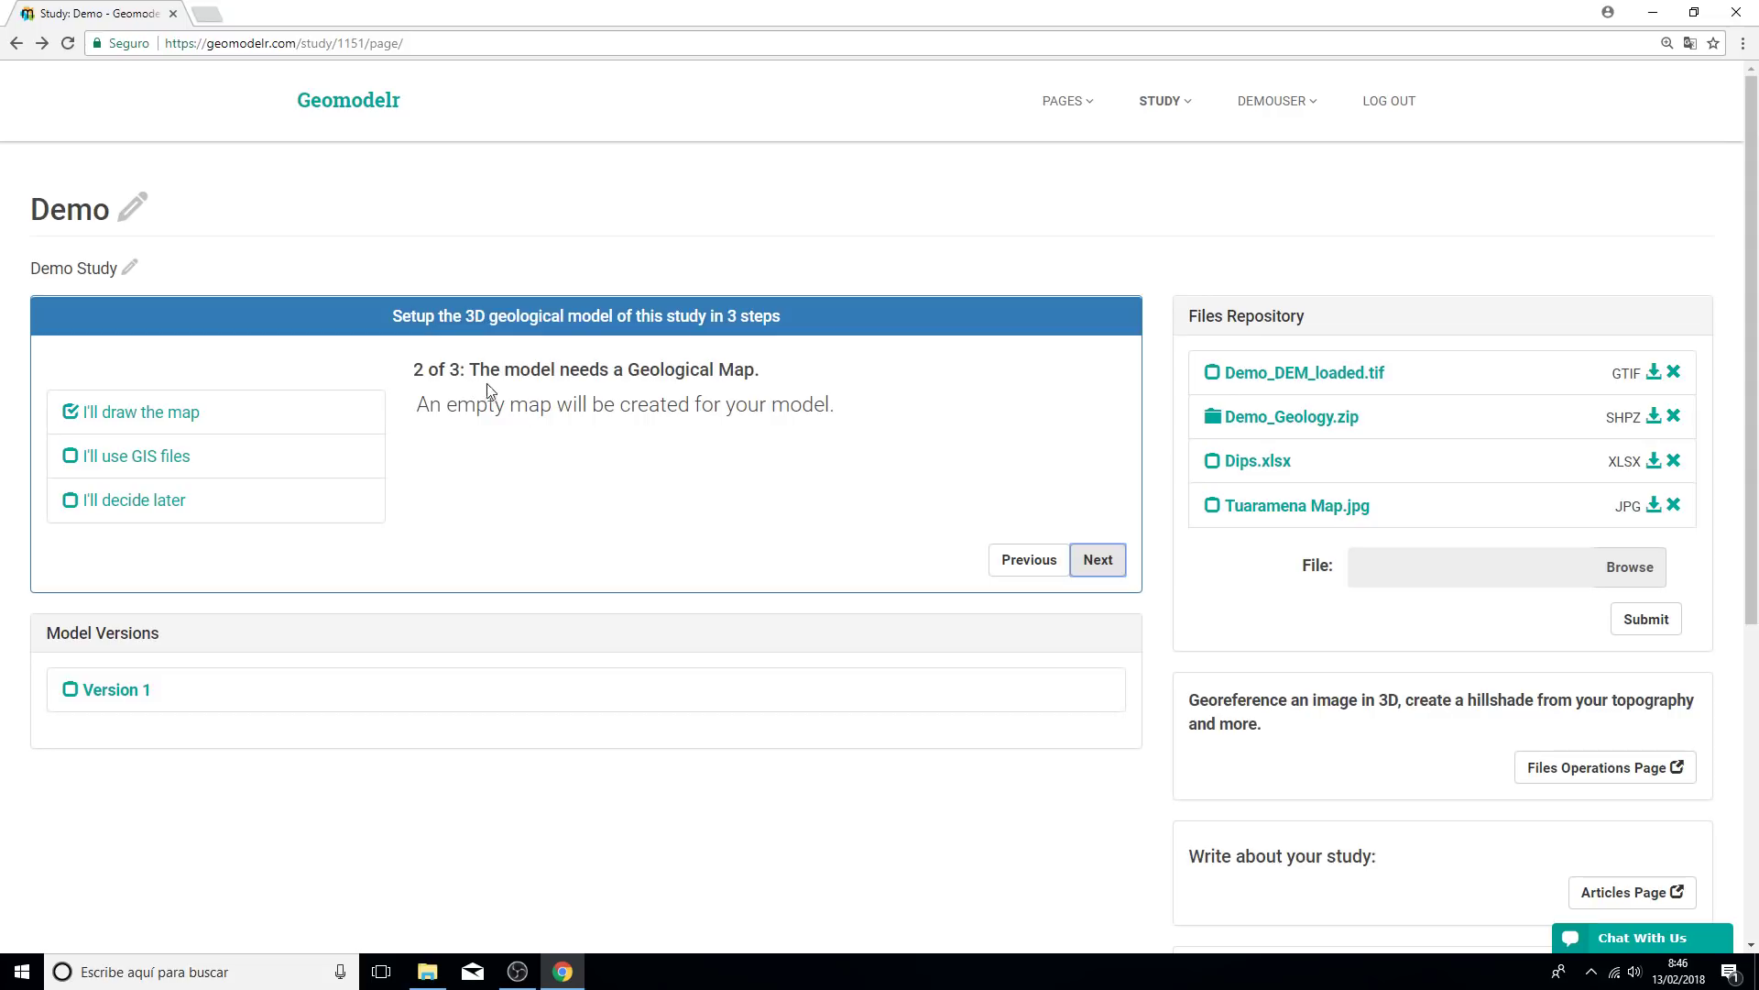
Use GIS files for the geological map, selecting Webinar/Geologia.shp from Demo_Geology.zip as the geological units file, and show its metadata.
{"action": "left_click", "coordinate": [166, 456]}
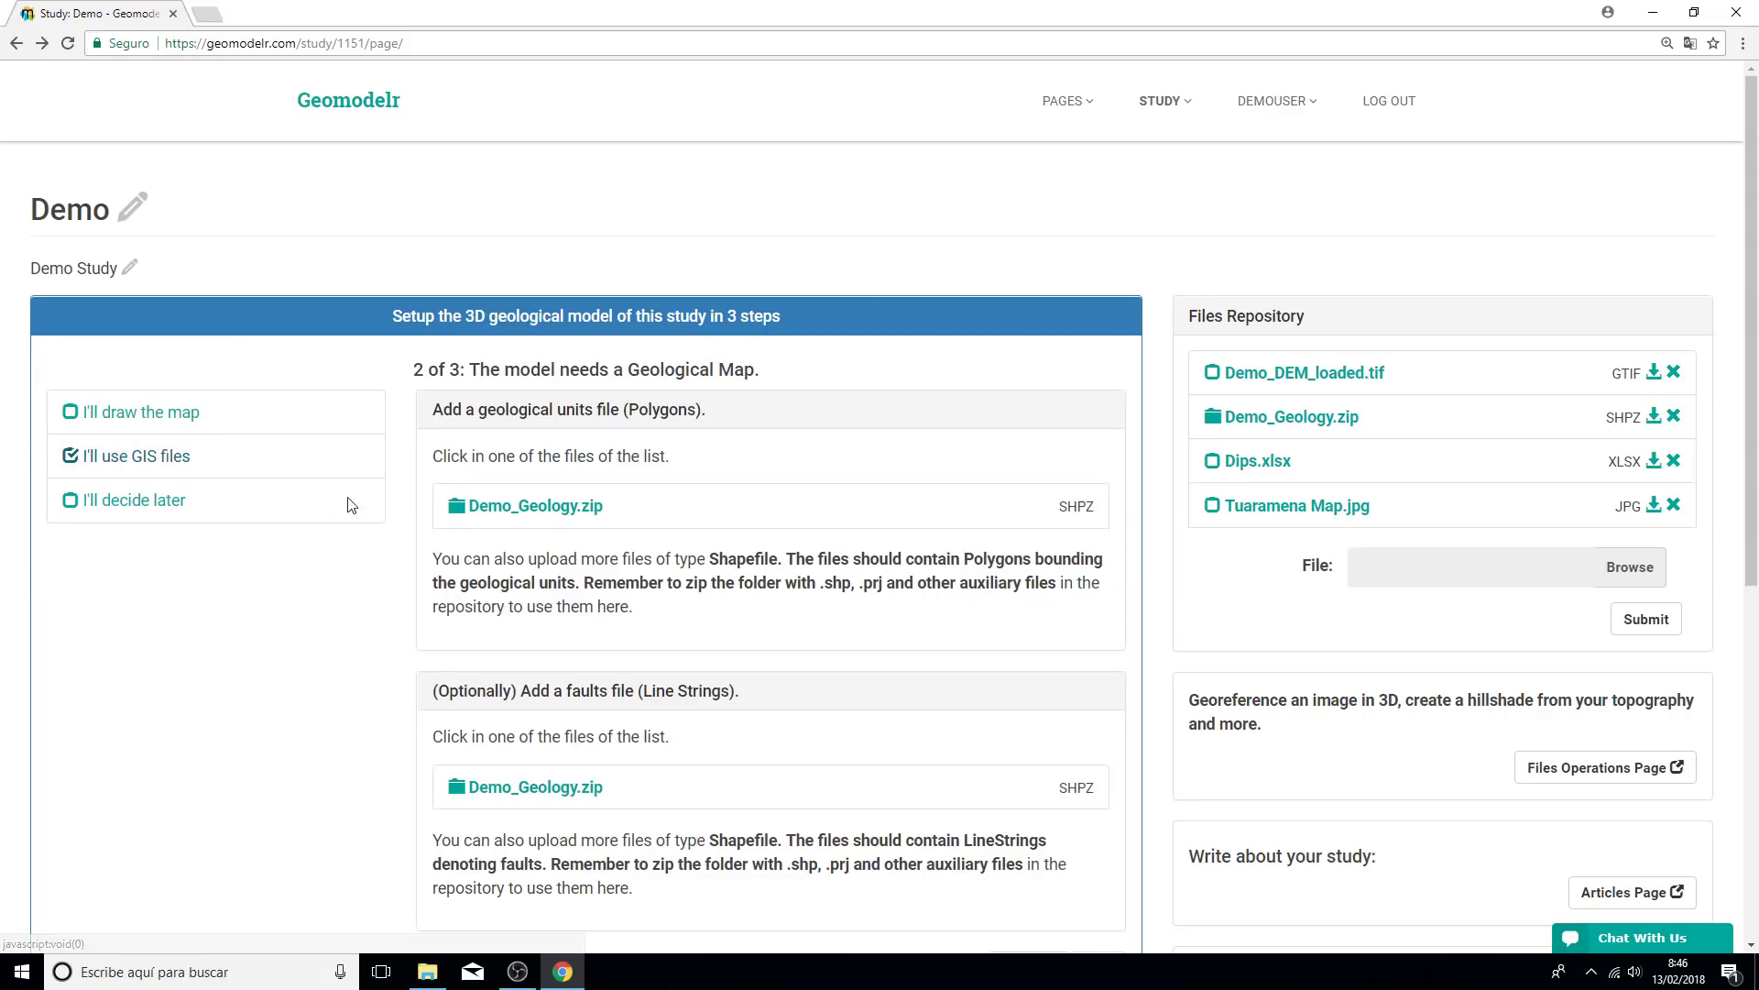
{"action": "left_click", "coordinate": [502, 509]}
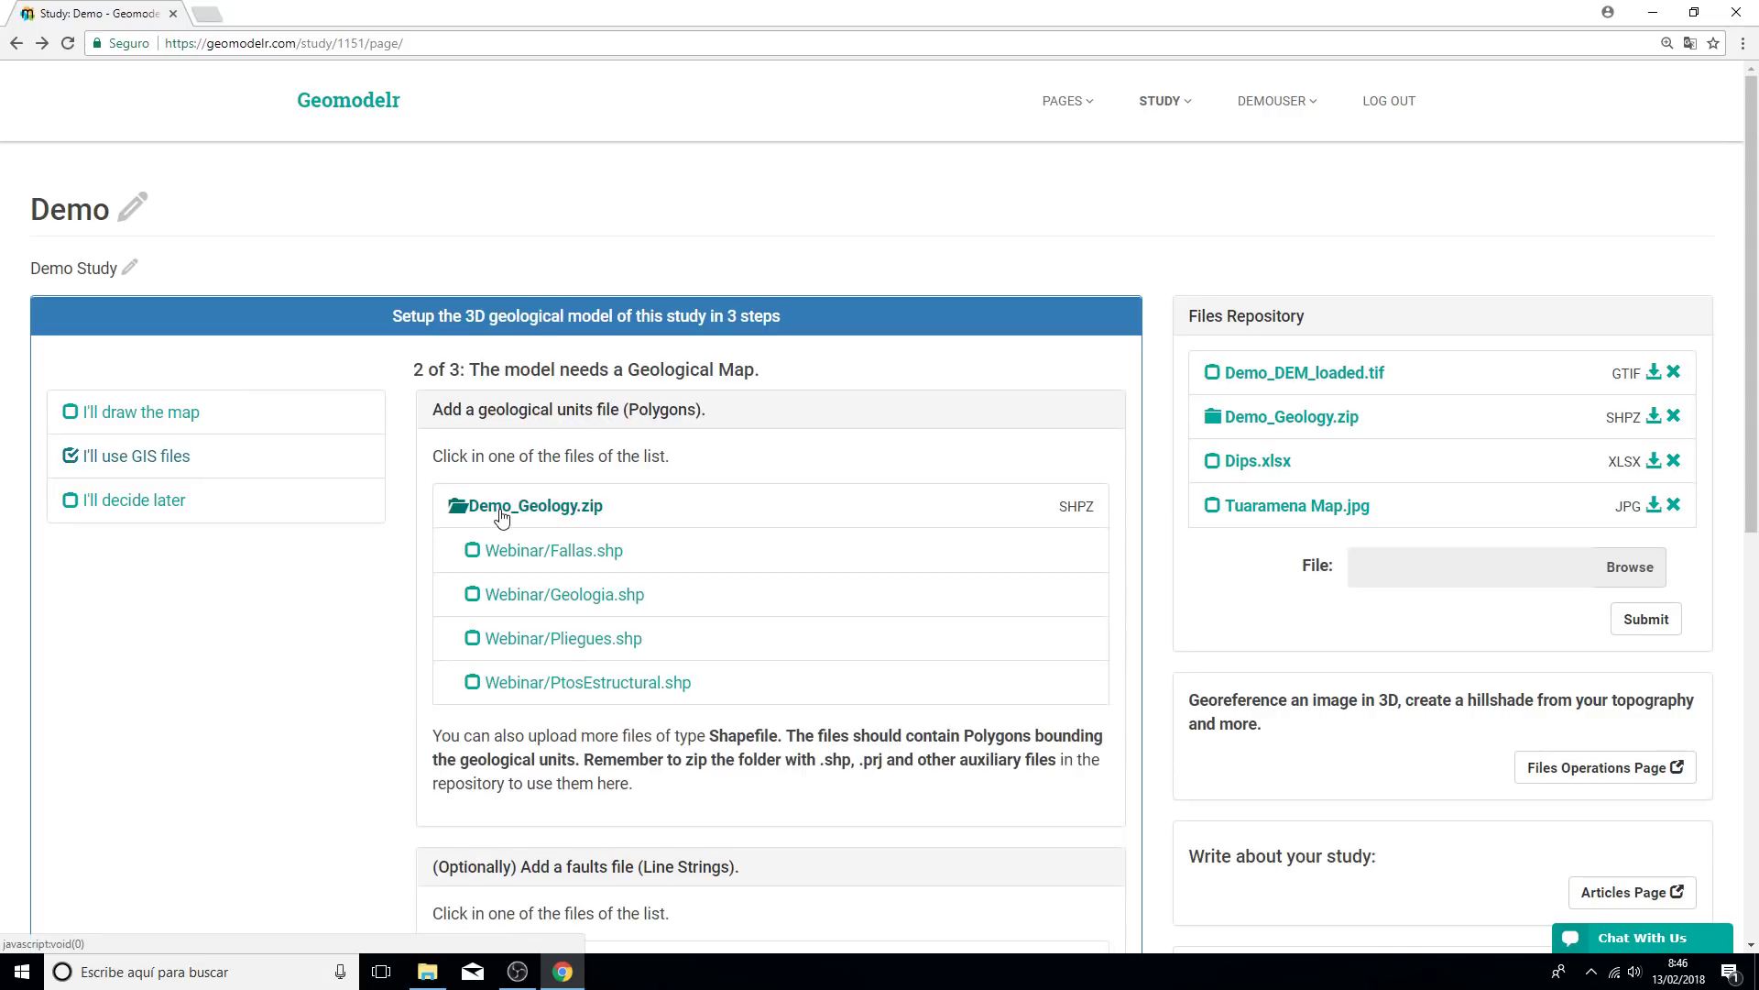
{"action": "left_click", "coordinate": [561, 610]}
{"action": "left_click", "coordinate": [1054, 628]}
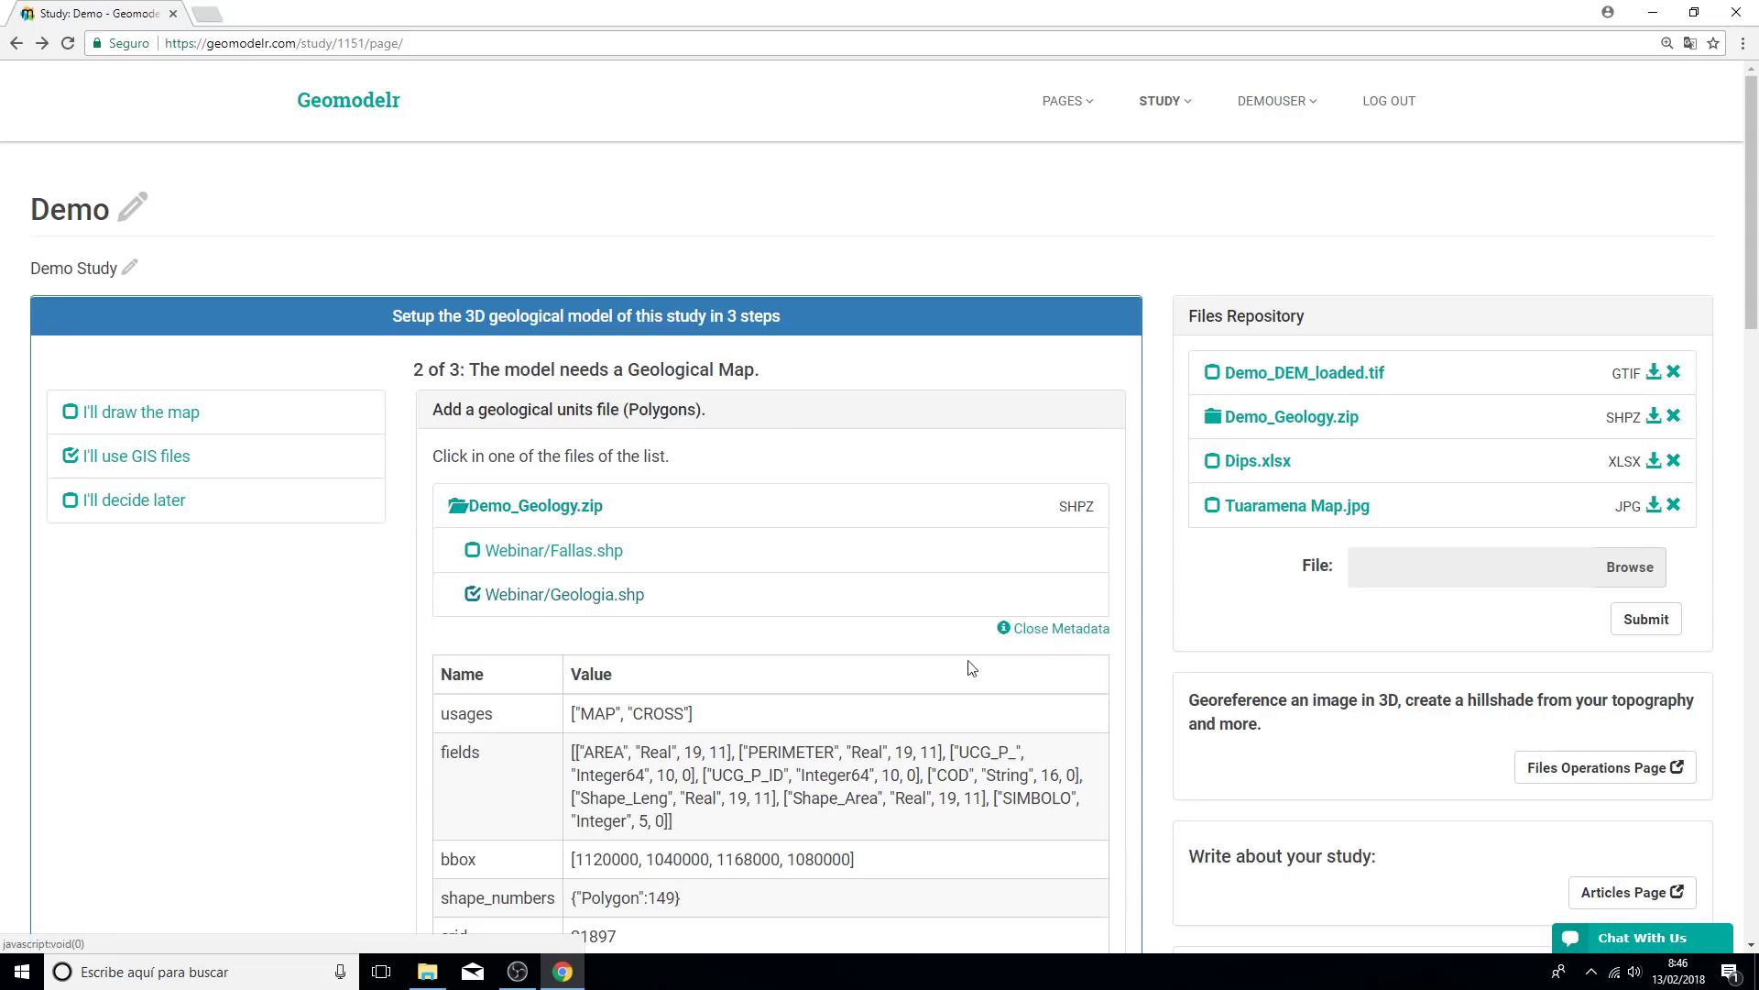
{"action": "scroll", "coordinate": [822, 693], "scroll_direction": "down", "scroll_amount": 2}
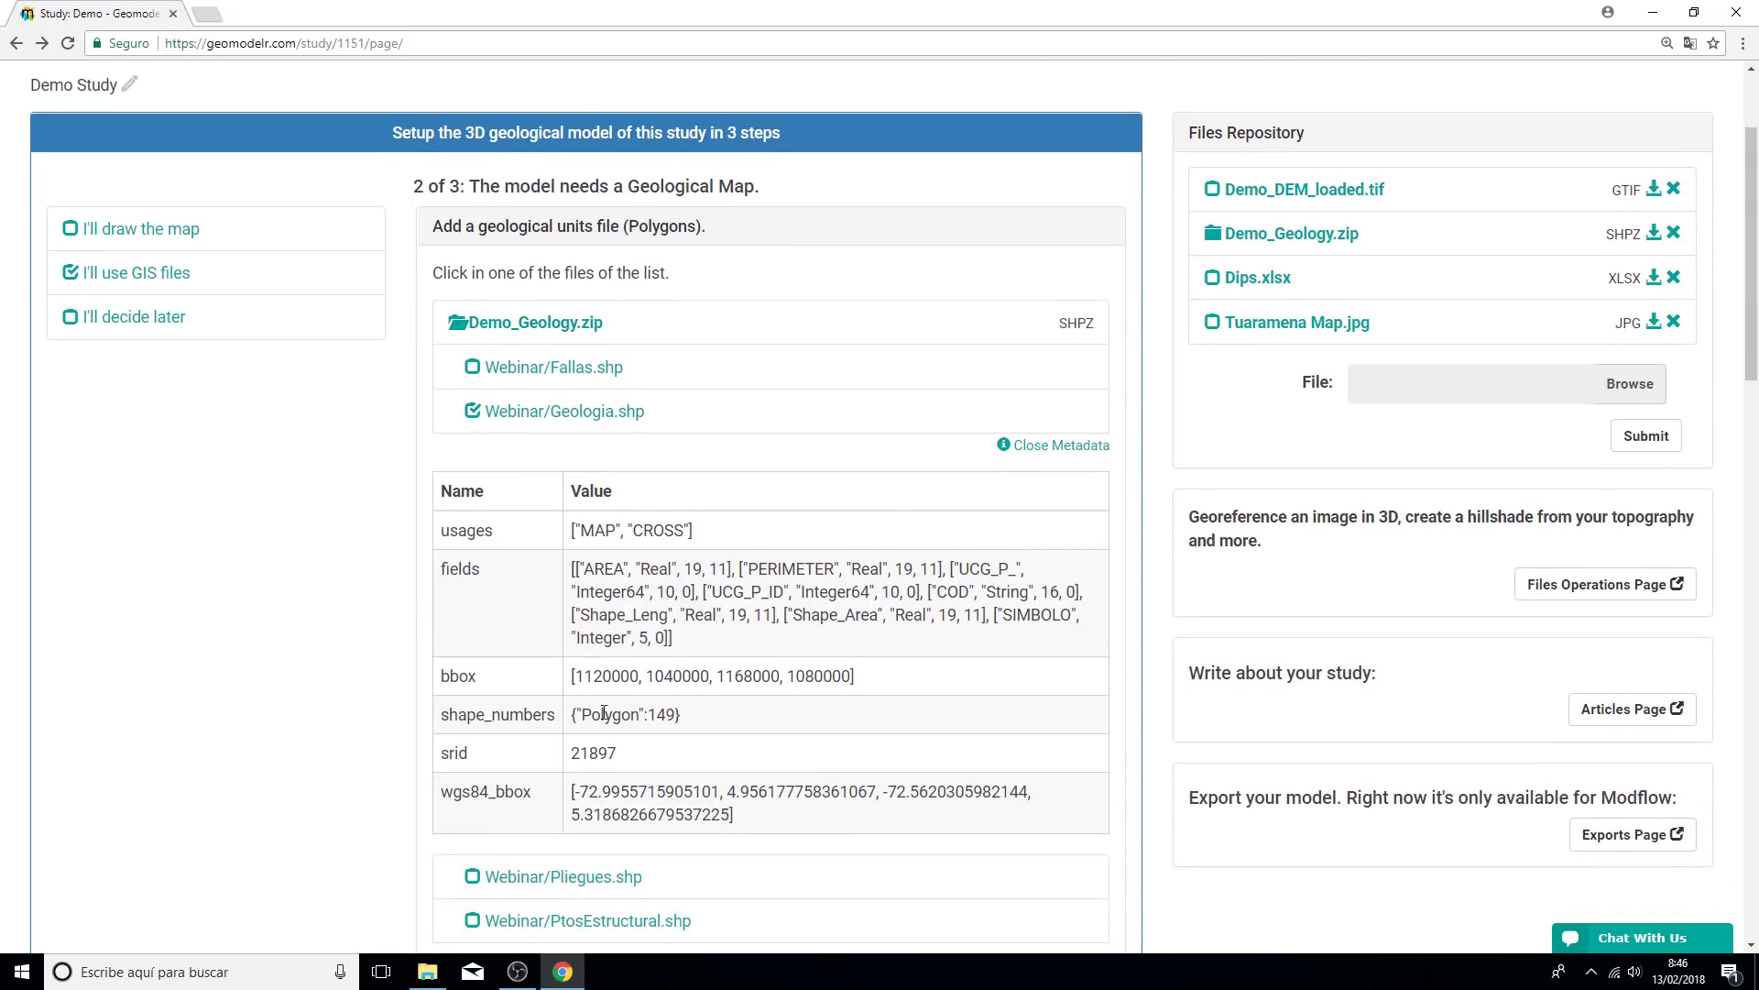
Set COD as the field that denotes the geological unit.
{"action": "scroll", "coordinate": [747, 710], "scroll_direction": "down", "scroll_amount": 7}
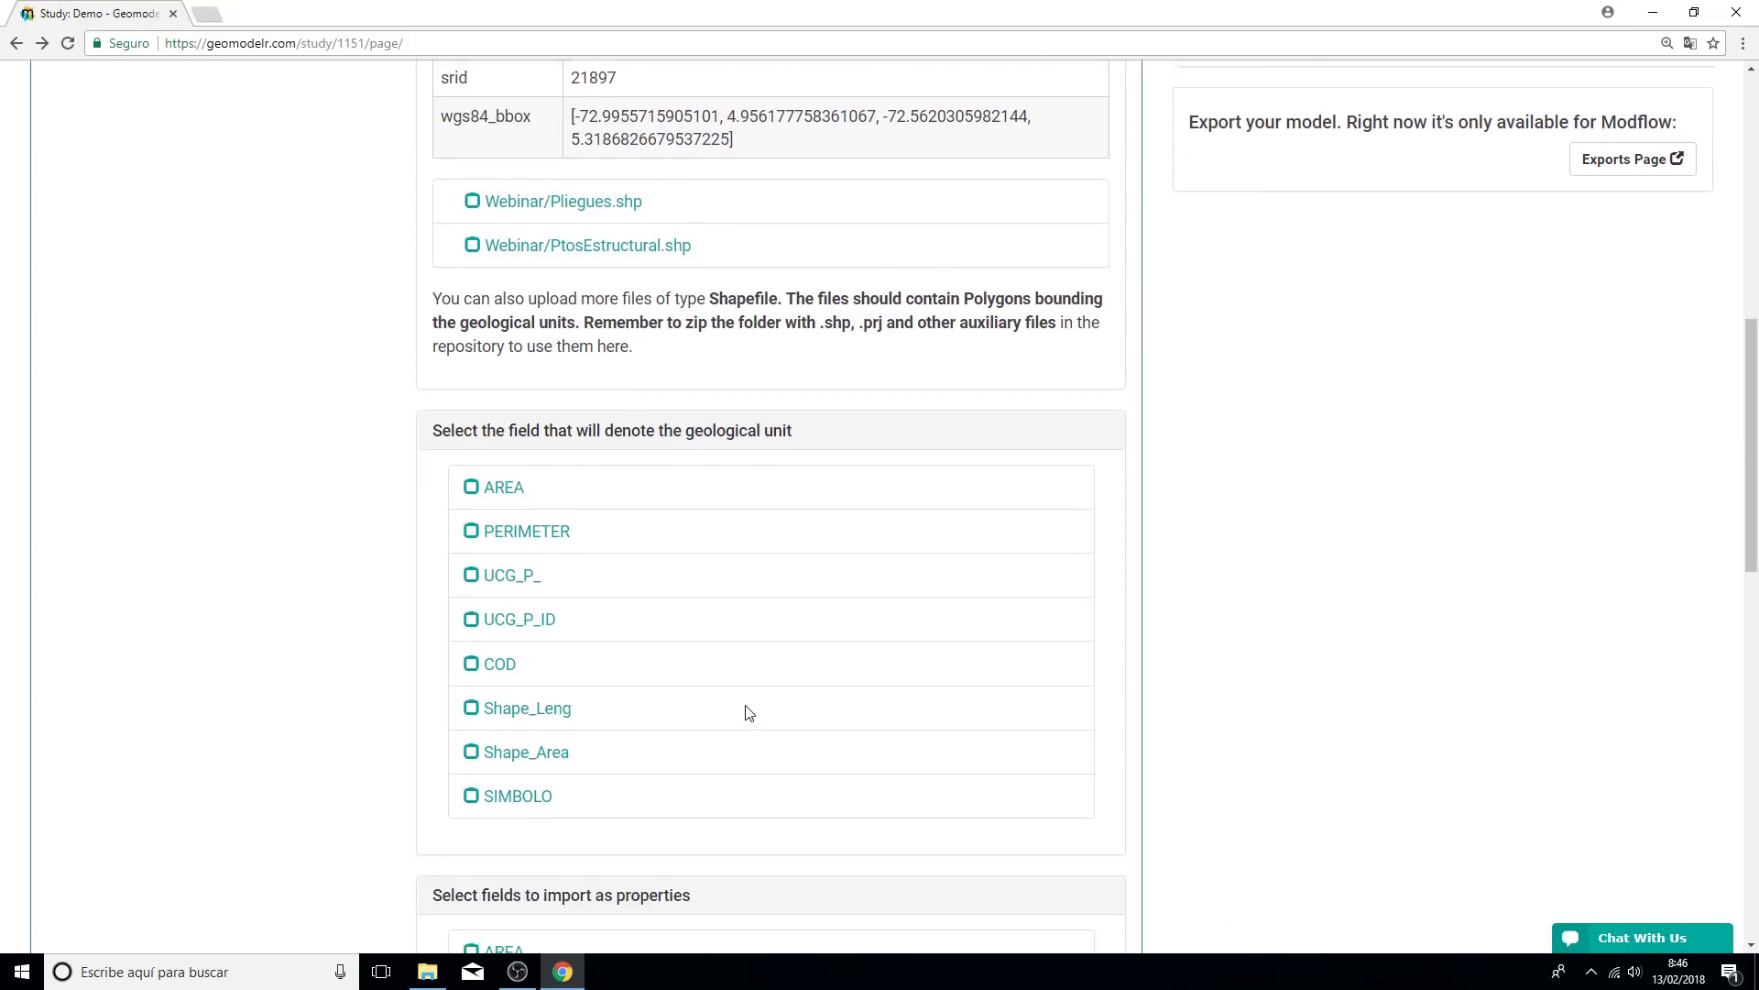
{"action": "scroll", "coordinate": [747, 713], "scroll_direction": "down", "scroll_amount": 2}
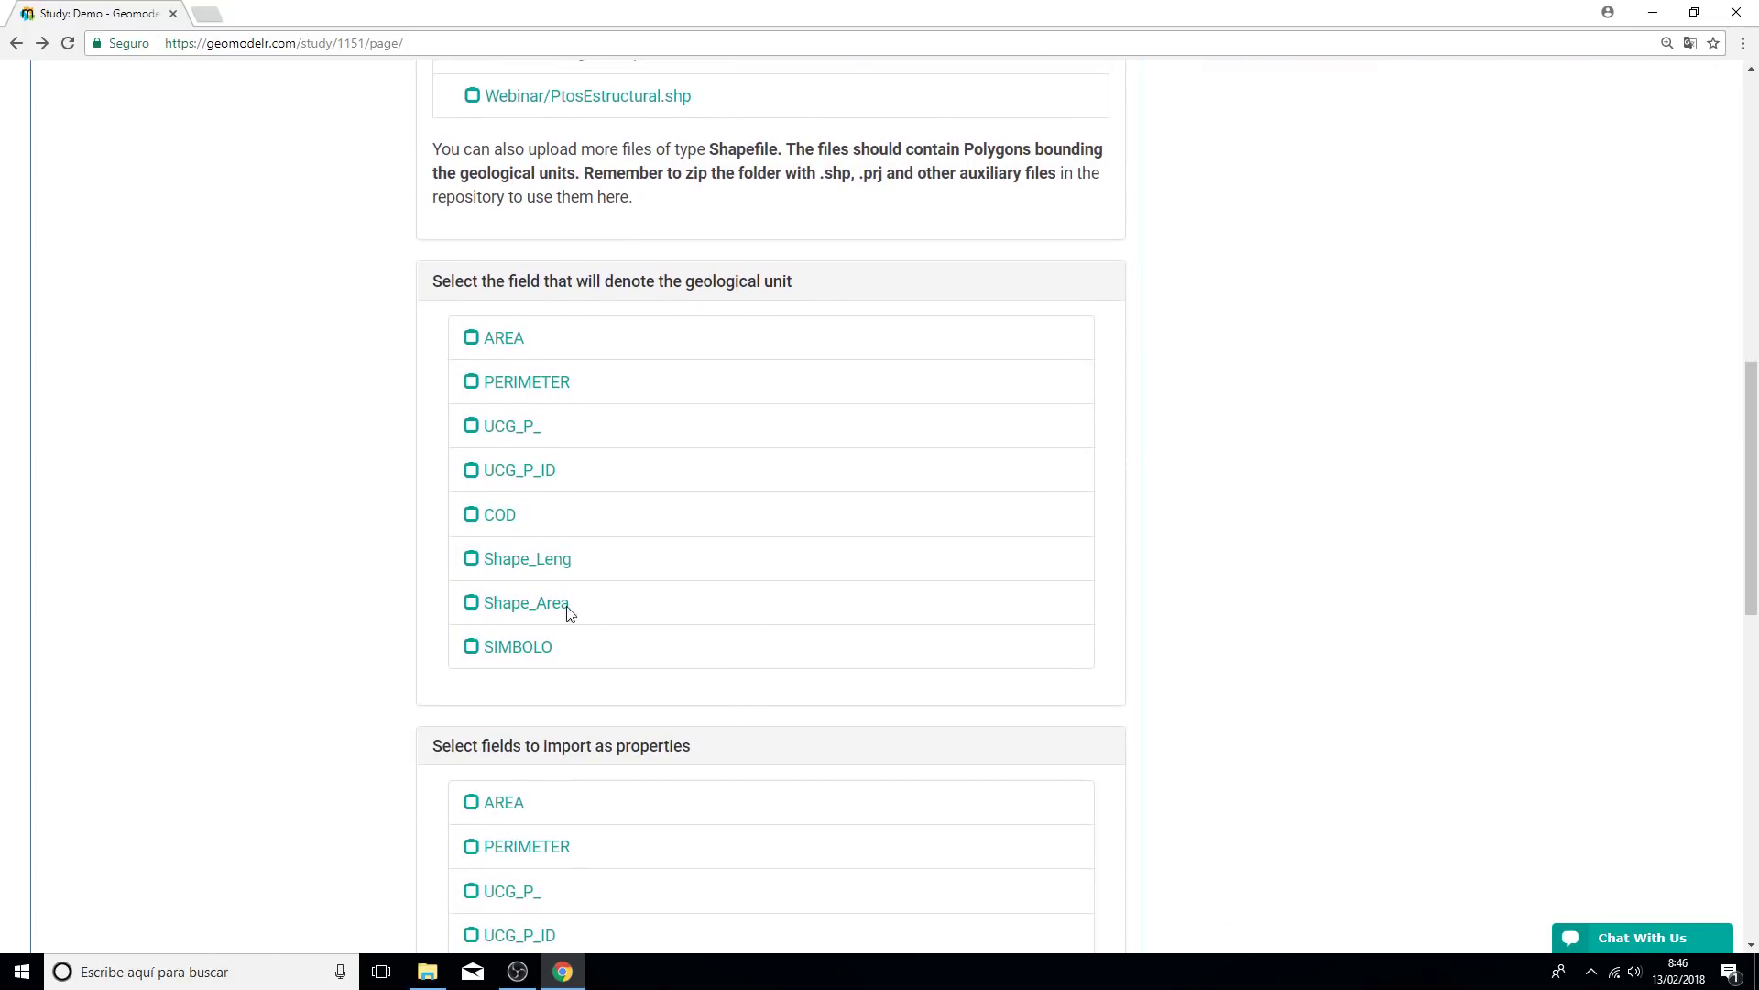
{"action": "left_click", "coordinate": [494, 519]}
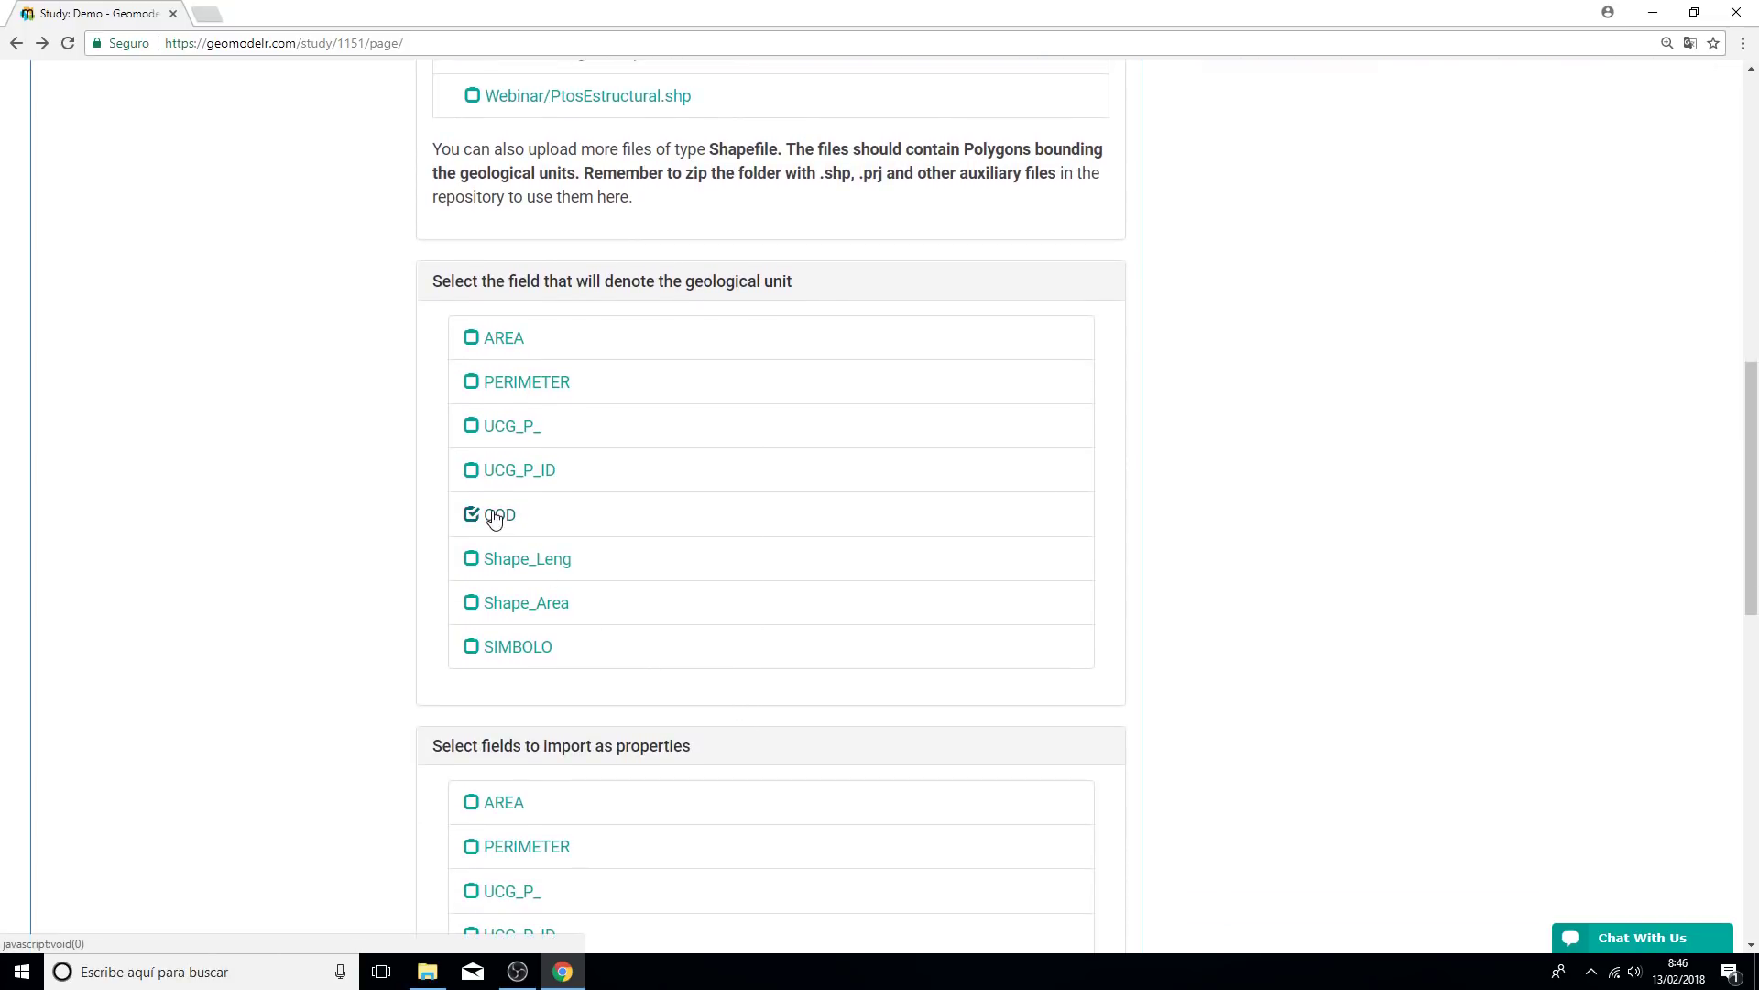
Add Webinar/Fallas.shp from Demo_Geology.zip as the optional faults file and show its metadata.
{"action": "scroll", "coordinate": [685, 534], "scroll_direction": "down", "scroll_amount": 3}
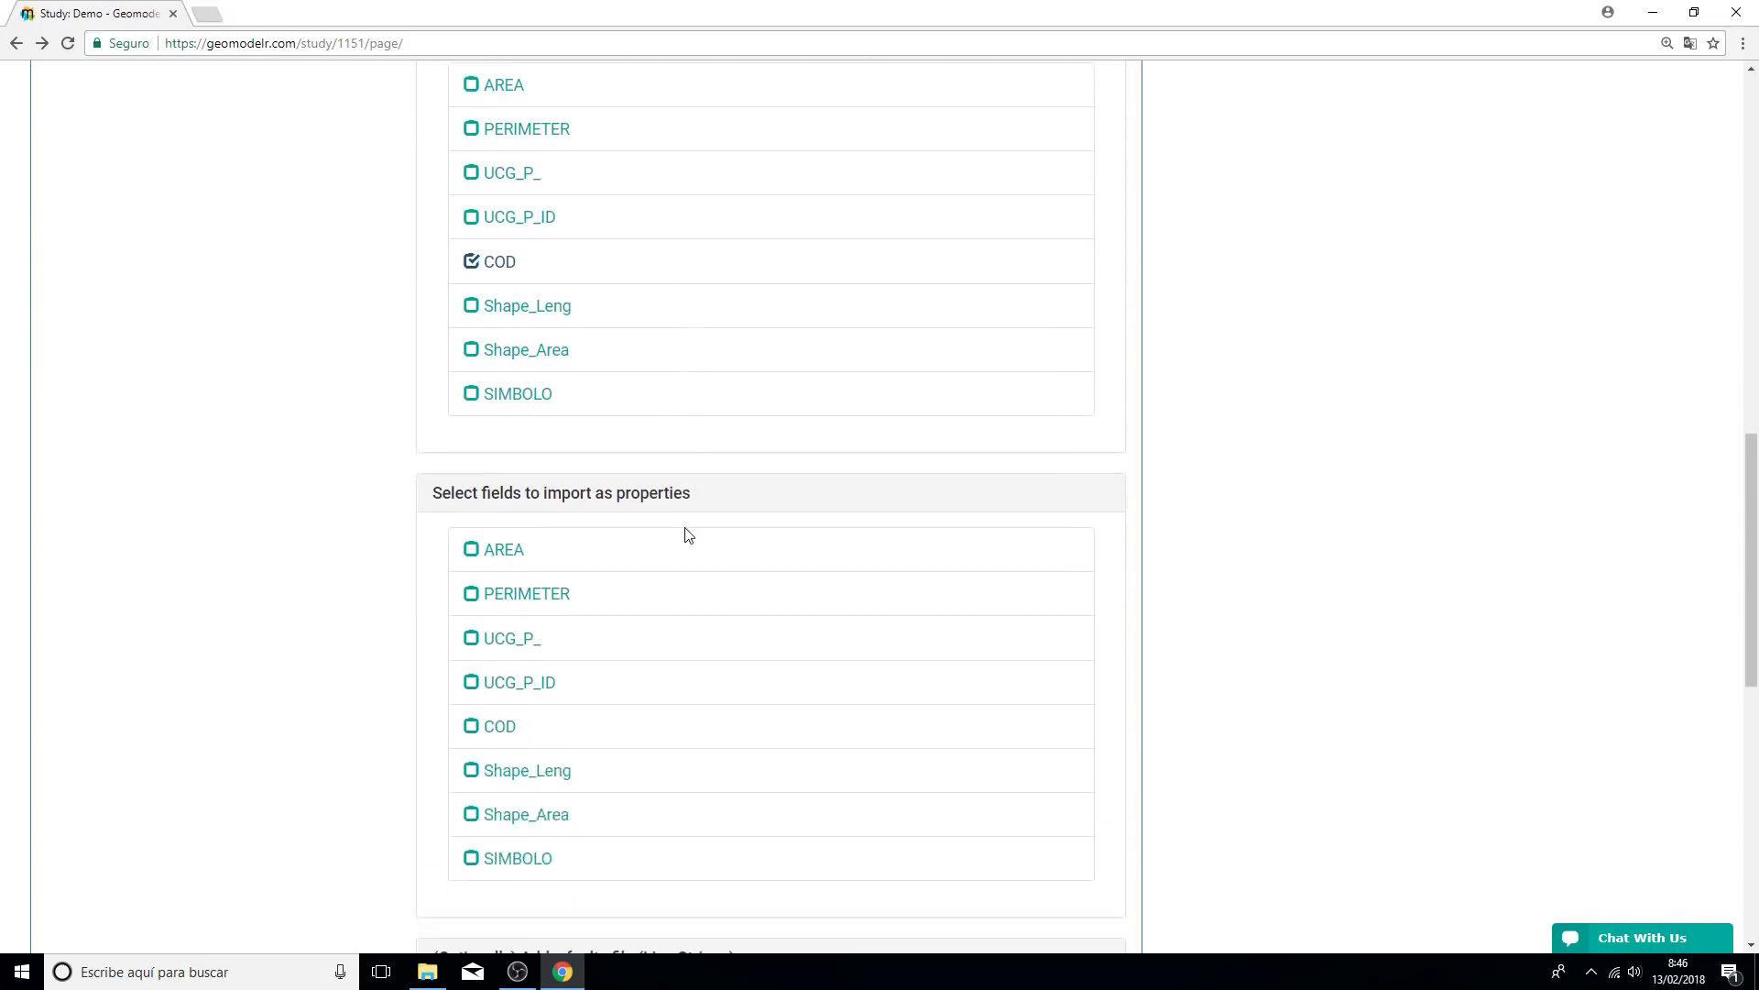
{"action": "scroll", "coordinate": [687, 534], "scroll_direction": "down", "scroll_amount": 2}
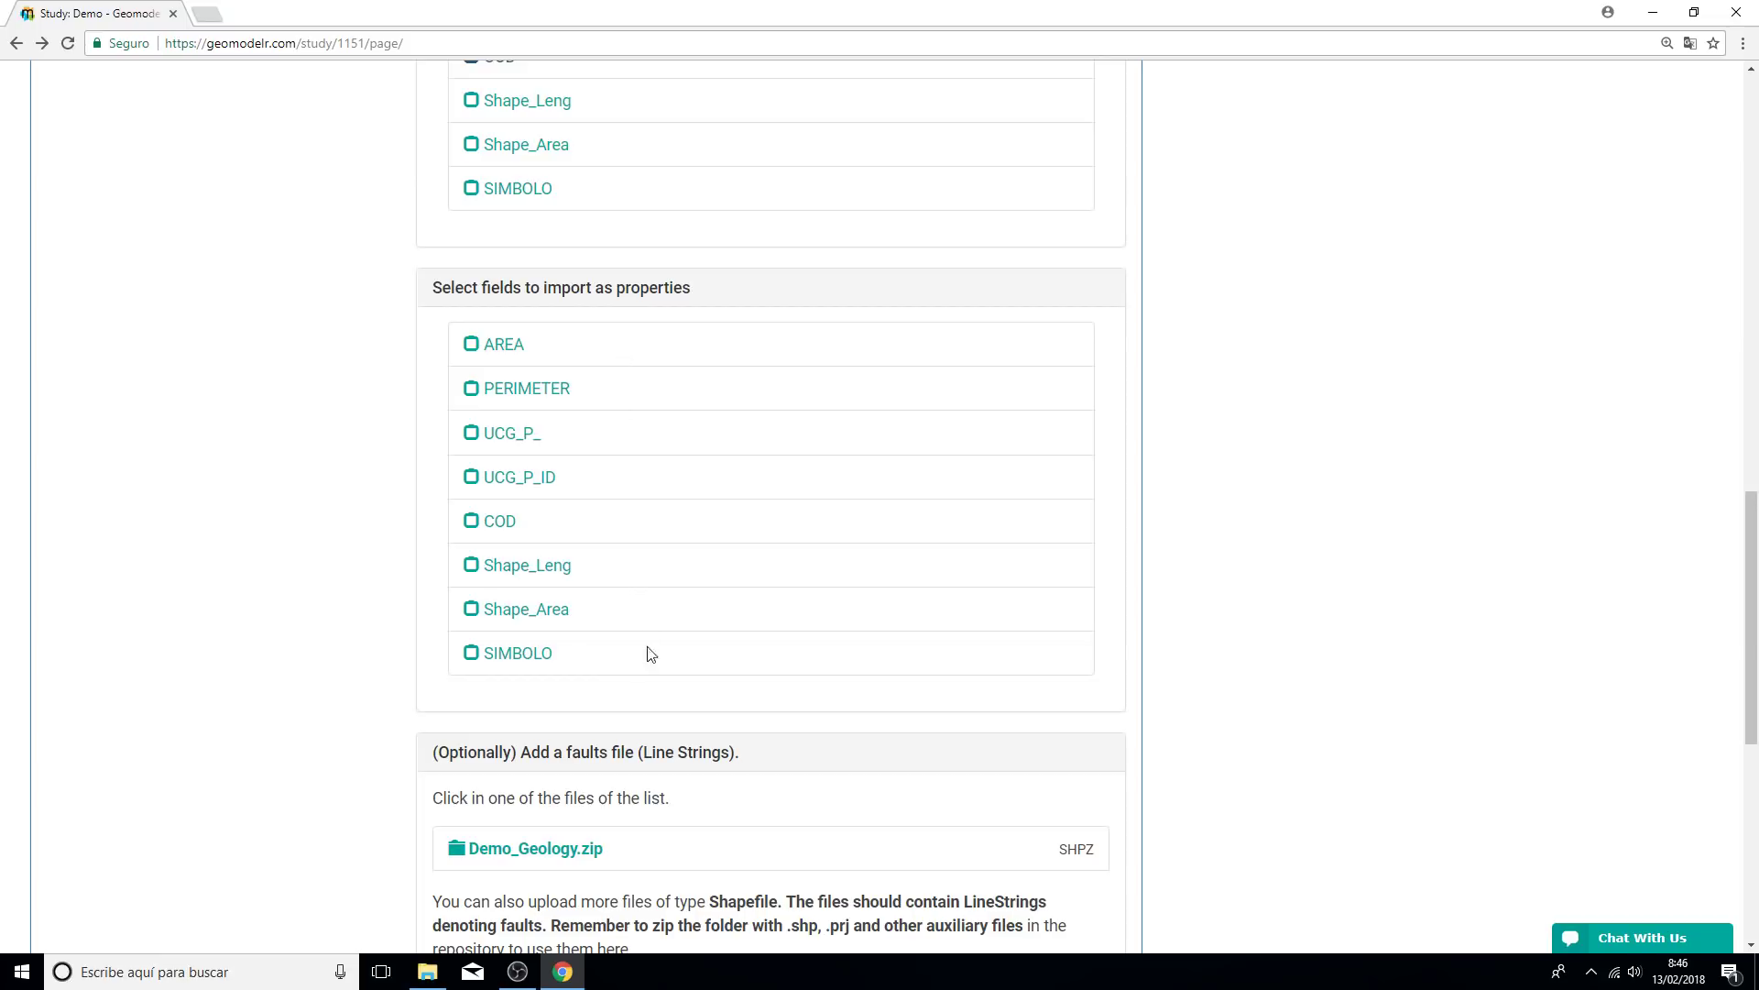
{"action": "scroll", "coordinate": [656, 691], "scroll_direction": "down", "scroll_amount": 1}
{"action": "scroll", "coordinate": [656, 691], "scroll_direction": "down", "scroll_amount": 3}
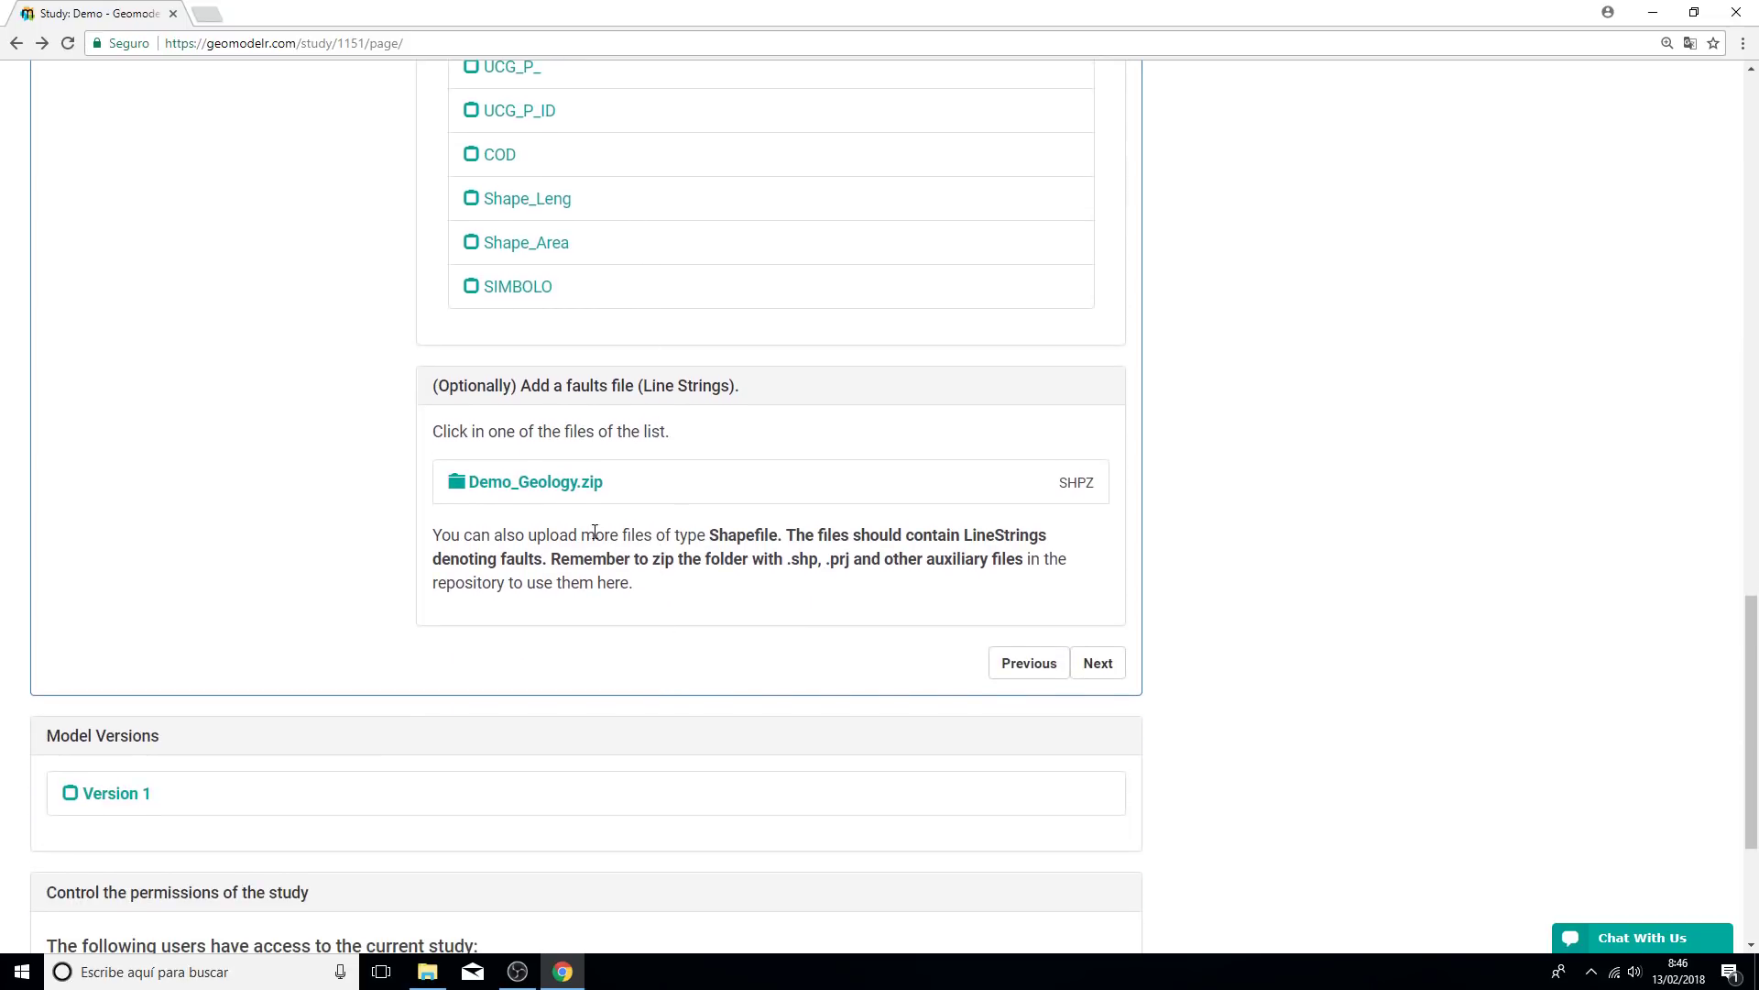
{"action": "left_click", "coordinate": [562, 486]}
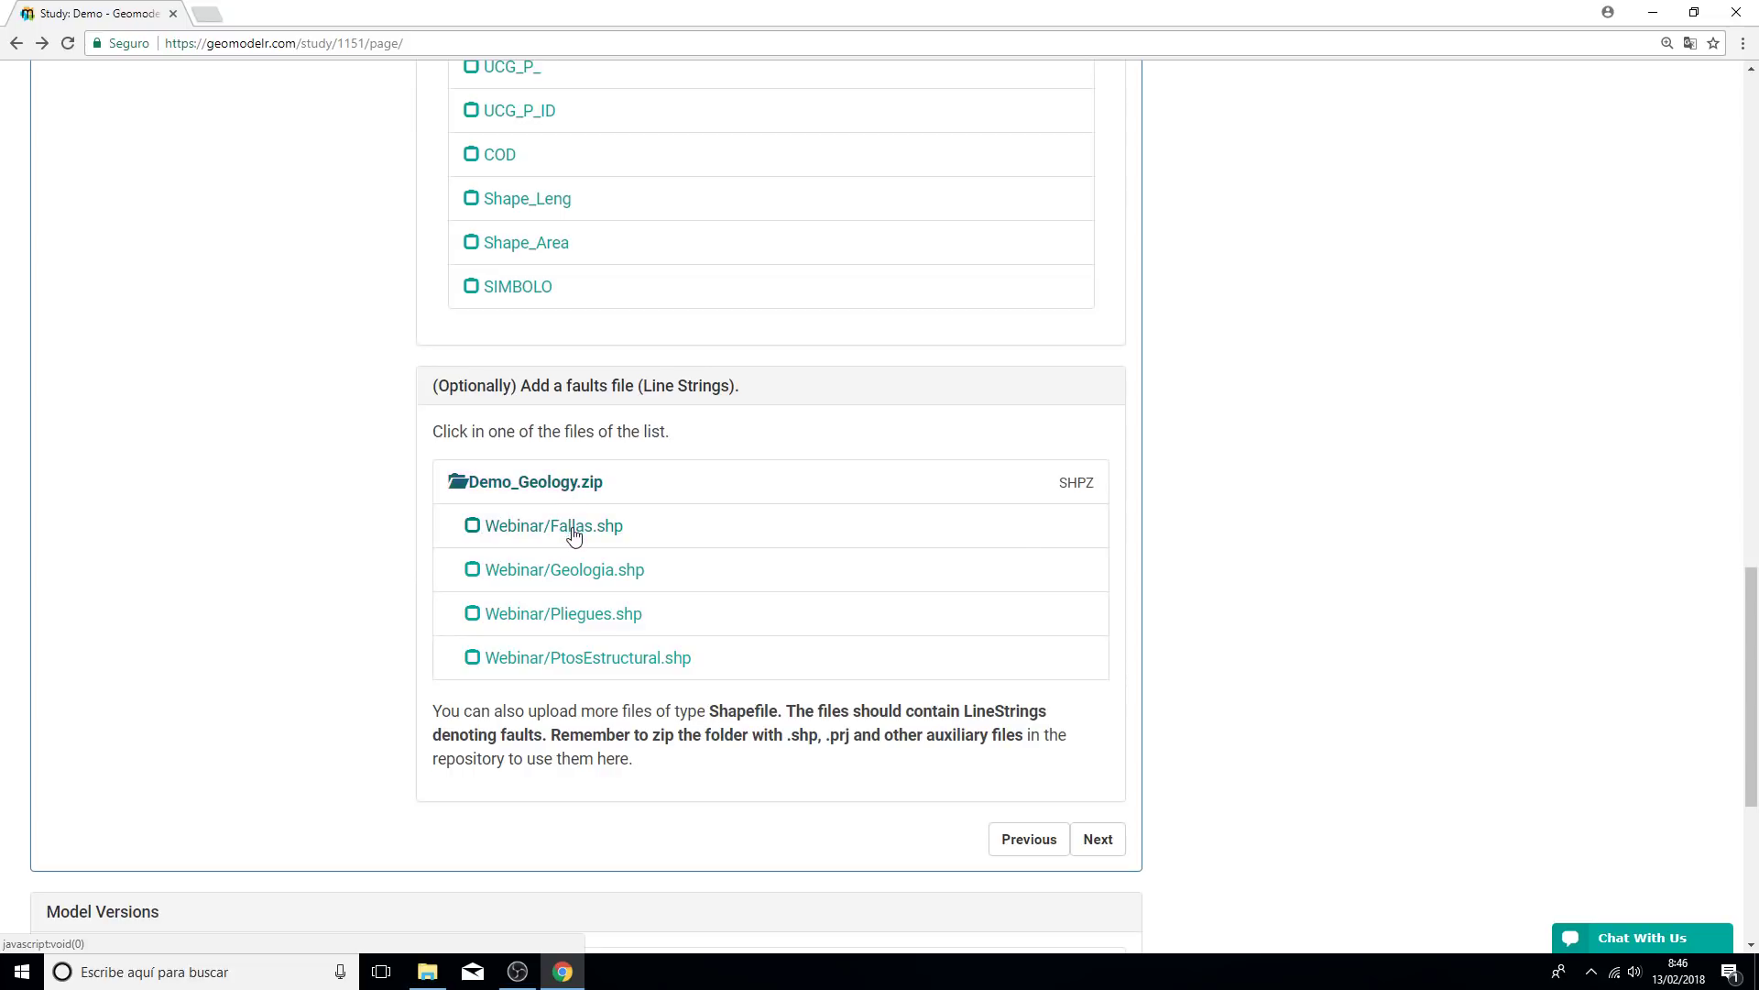
{"action": "left_click", "coordinate": [569, 526]}
{"action": "left_click", "coordinate": [1061, 562]}
{"action": "scroll", "coordinate": [817, 668], "scroll_direction": "down", "scroll_amount": 3}
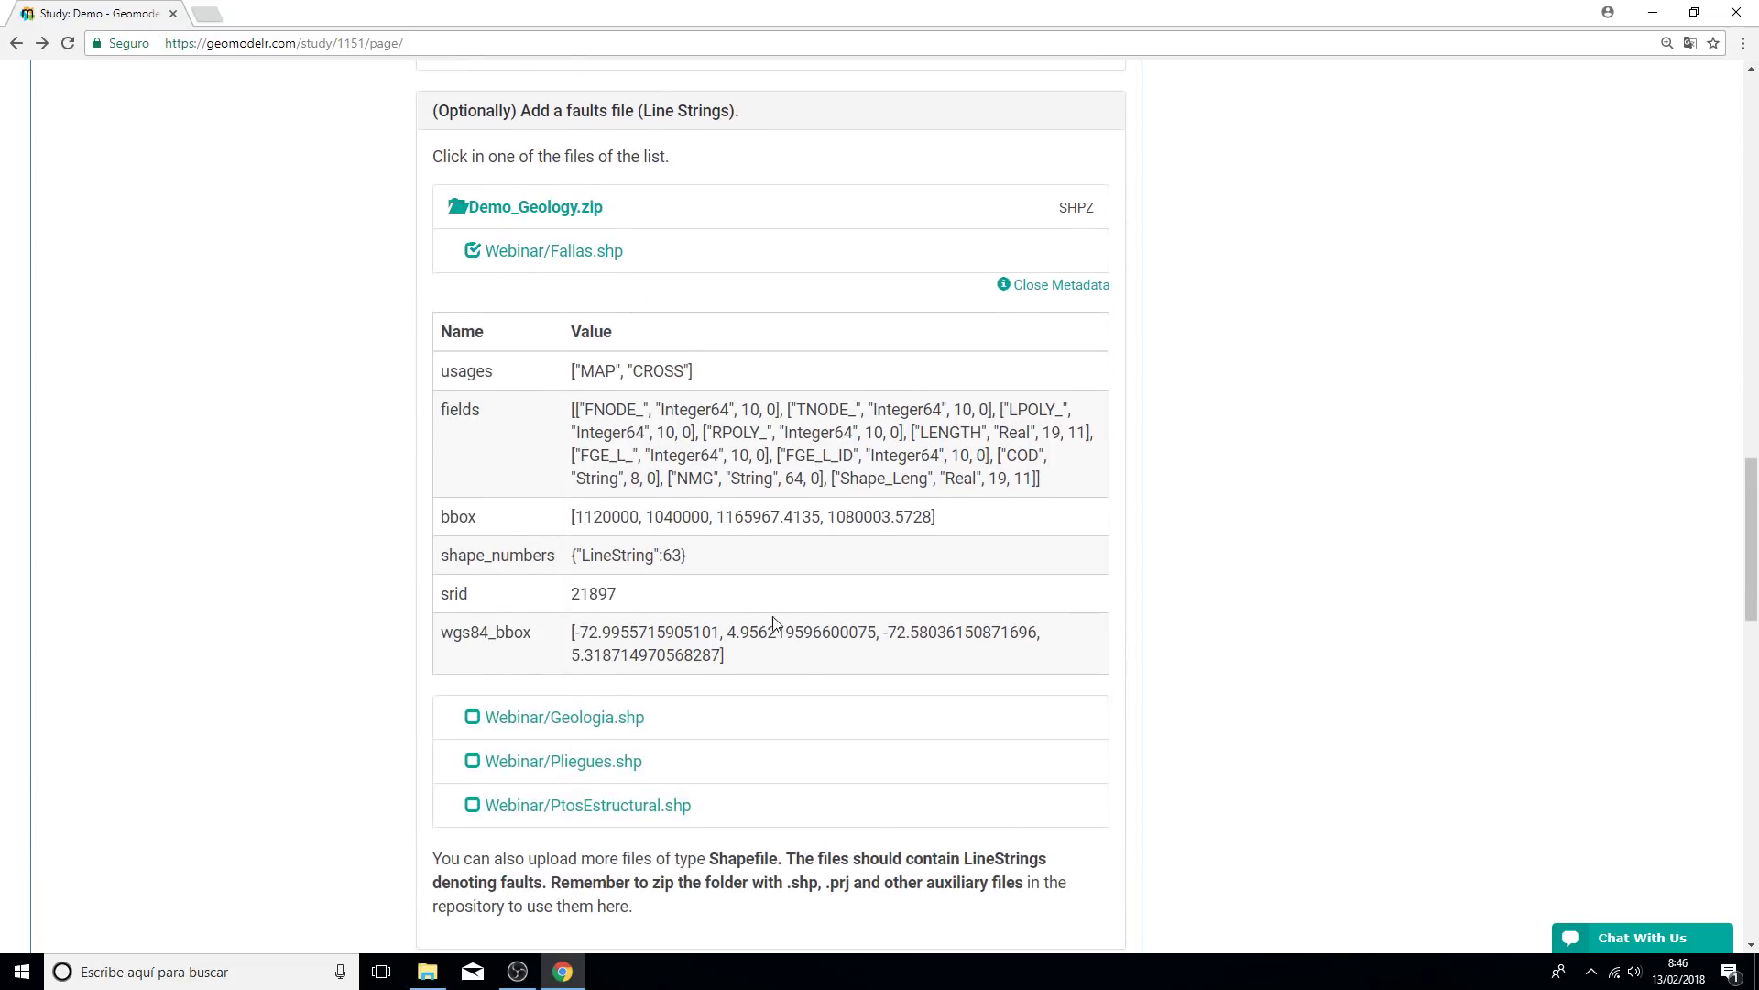
Set NMG as the field that denotes the fault name and continue to the geographical reference setup.
{"action": "scroll", "coordinate": [720, 555], "scroll_direction": "down", "scroll_amount": 7}
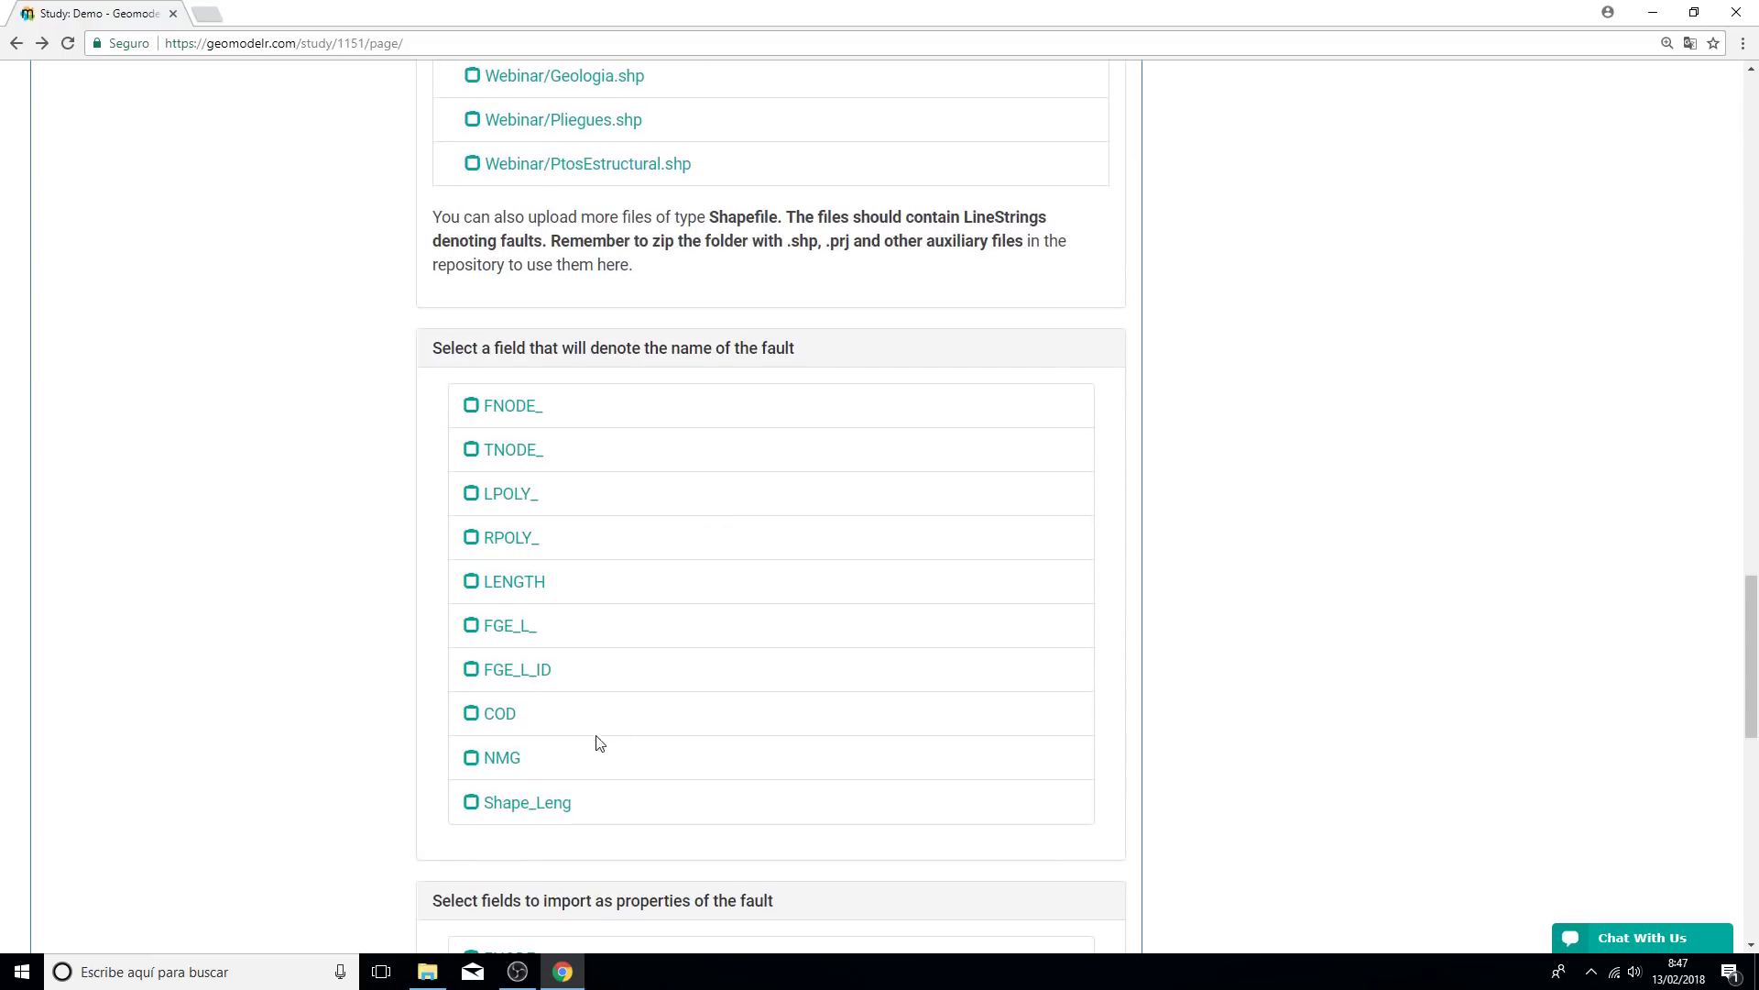
{"action": "left_click", "coordinate": [504, 757]}
{"action": "scroll", "coordinate": [676, 656], "scroll_direction": "down", "scroll_amount": 4}
{"action": "scroll", "coordinate": [669, 611], "scroll_direction": "down", "scroll_amount": 4}
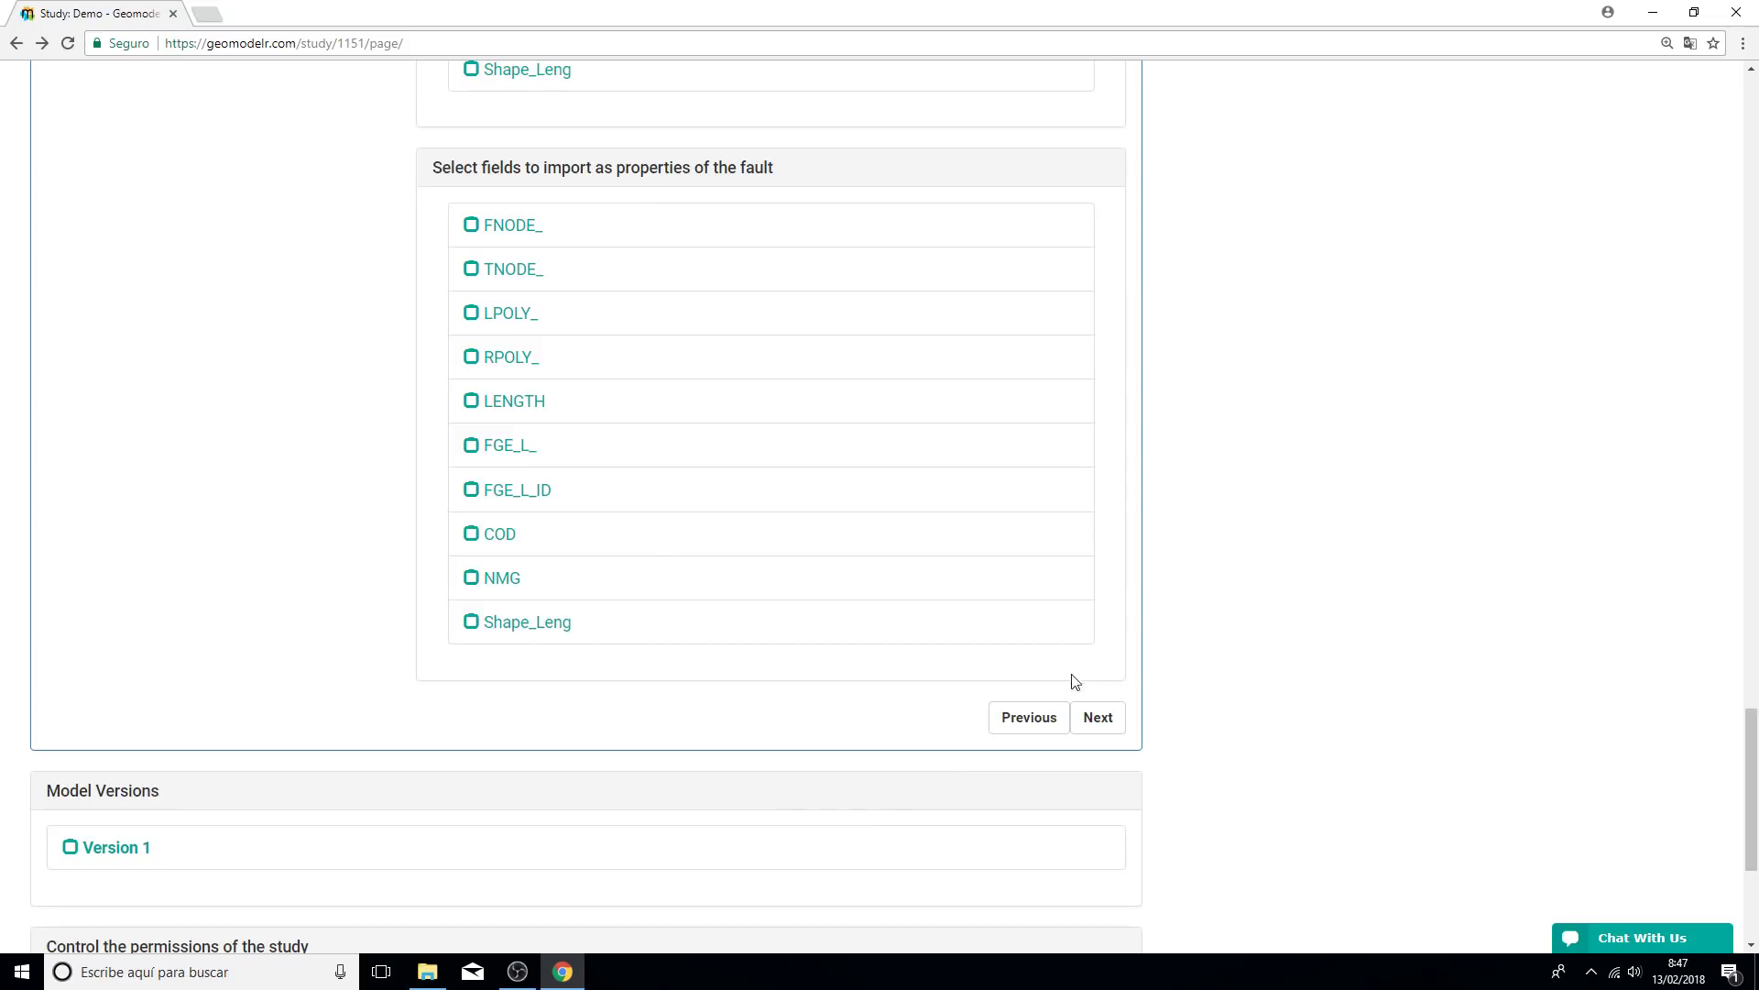
{"action": "left_click", "coordinate": [1099, 716]}
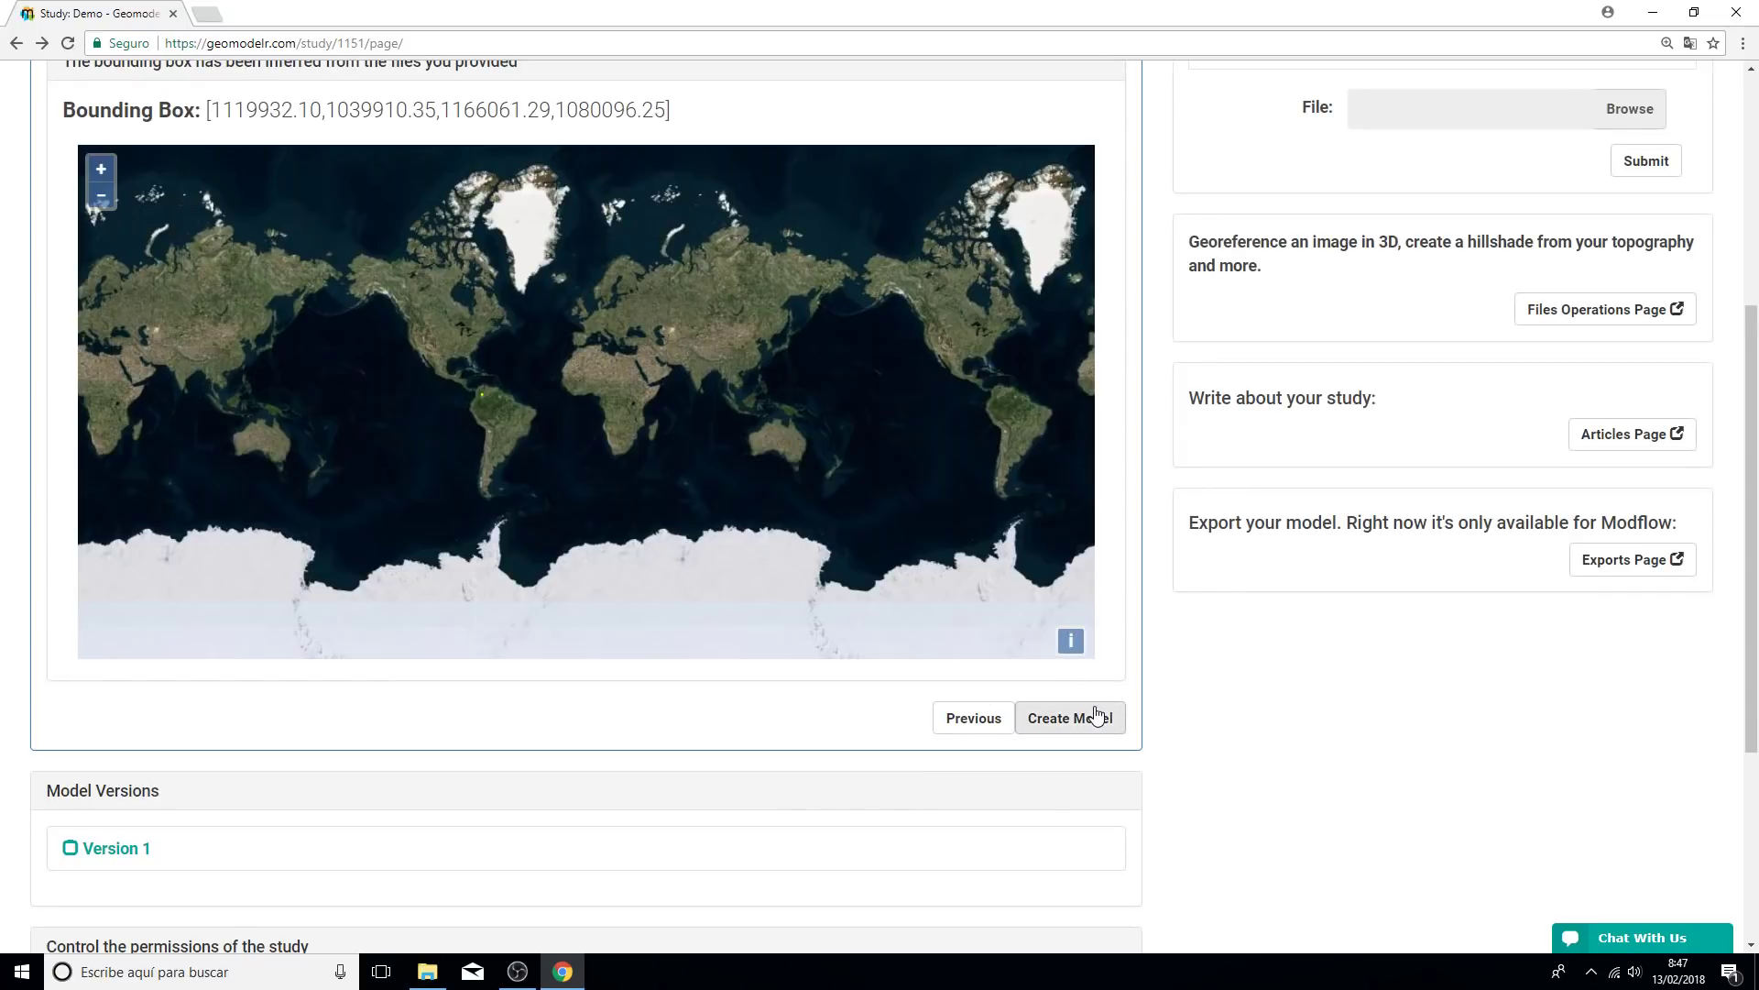
Switch the model to manual georeferencing and search the coordinate systems for Colombia.
{"action": "scroll", "coordinate": [1125, 621], "scroll_direction": "up", "scroll_amount": 5}
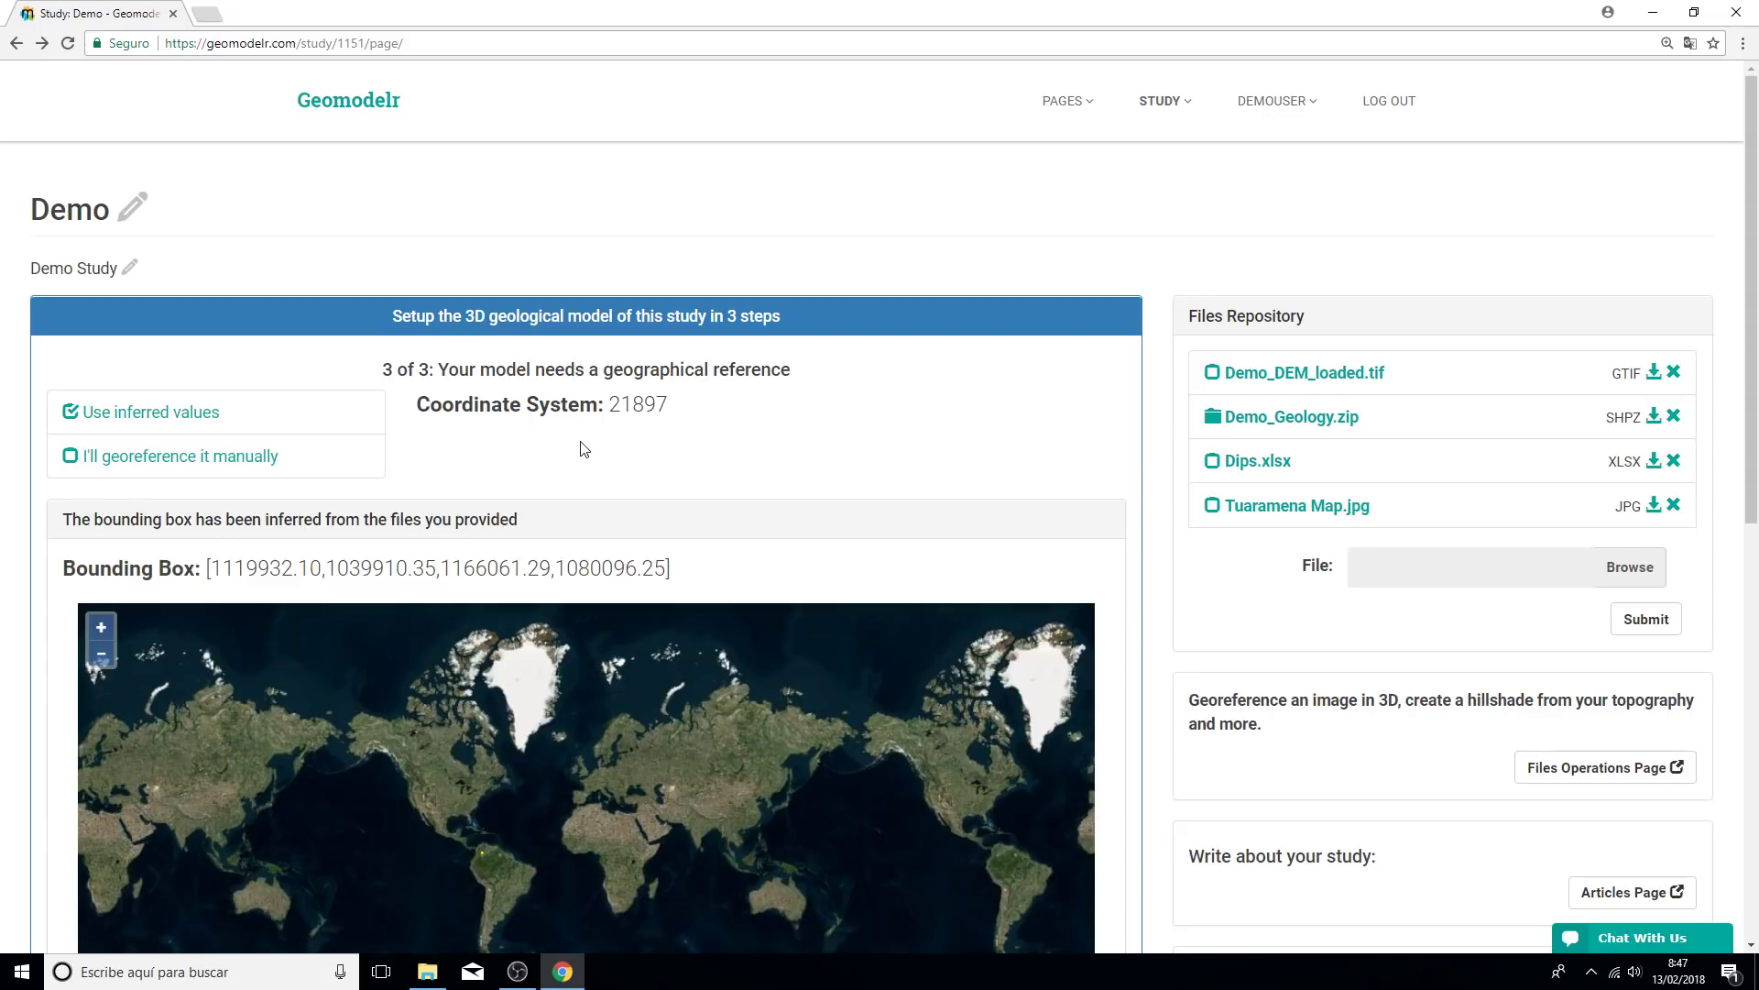
{"action": "left_click", "coordinate": [233, 465]}
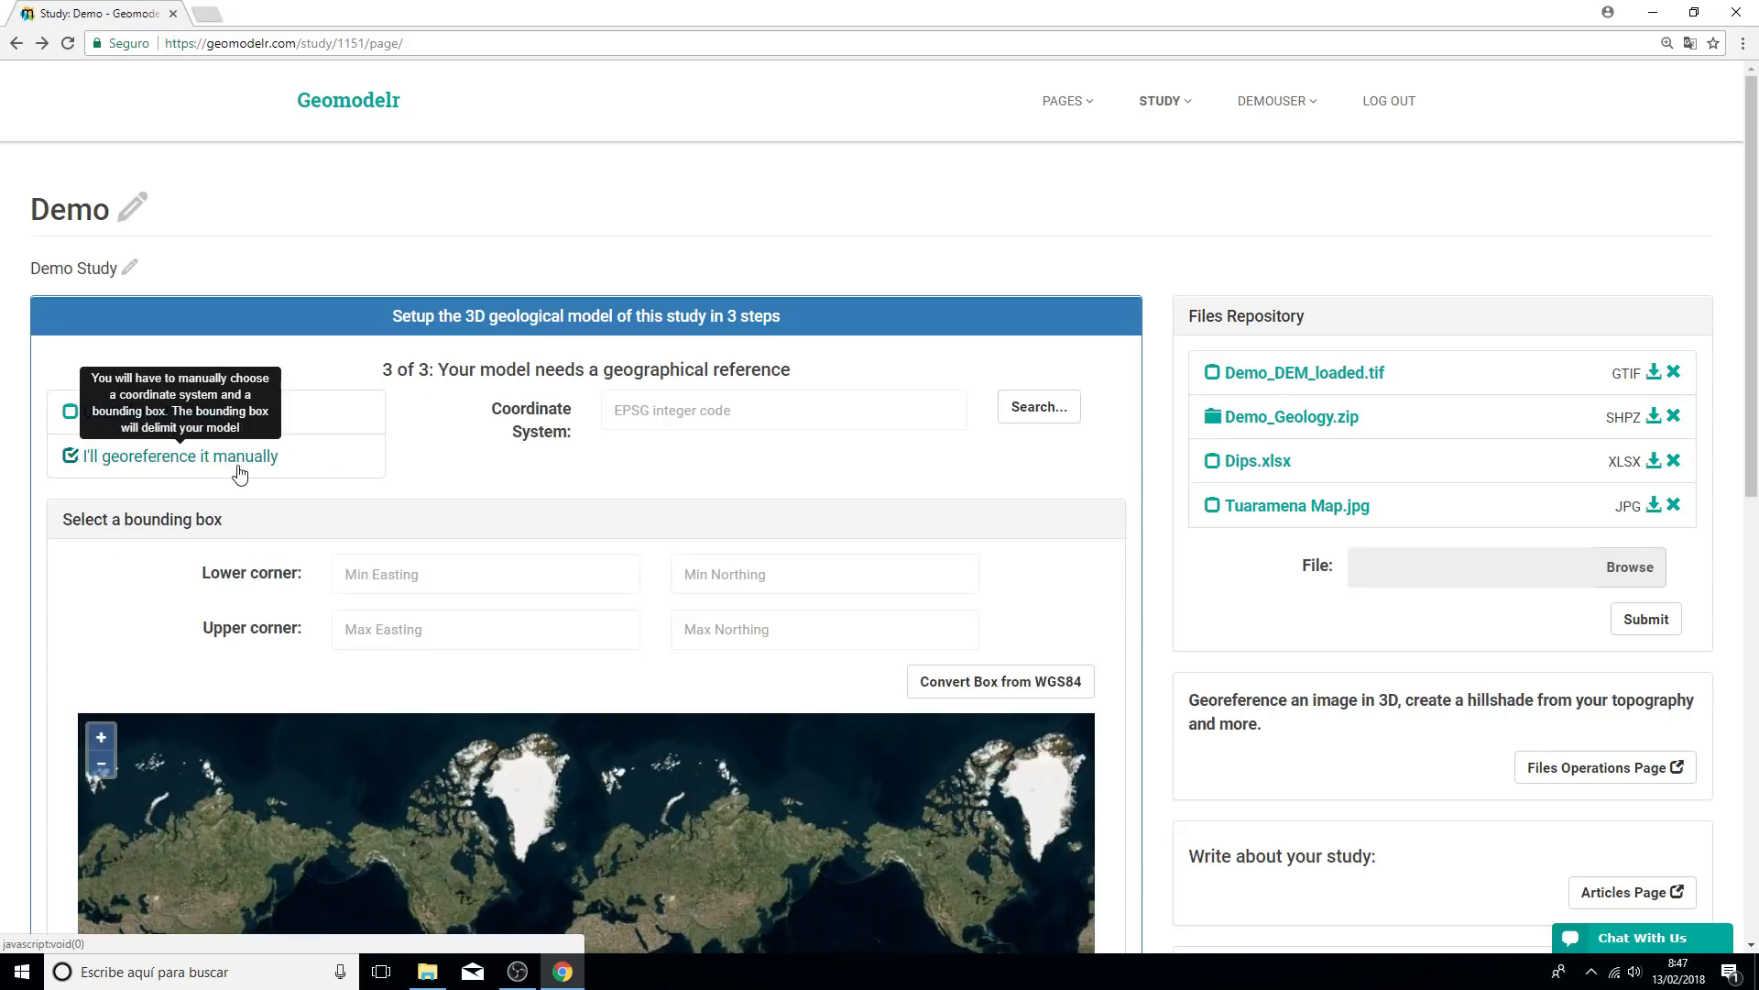
{"action": "left_click", "coordinate": [1050, 422]}
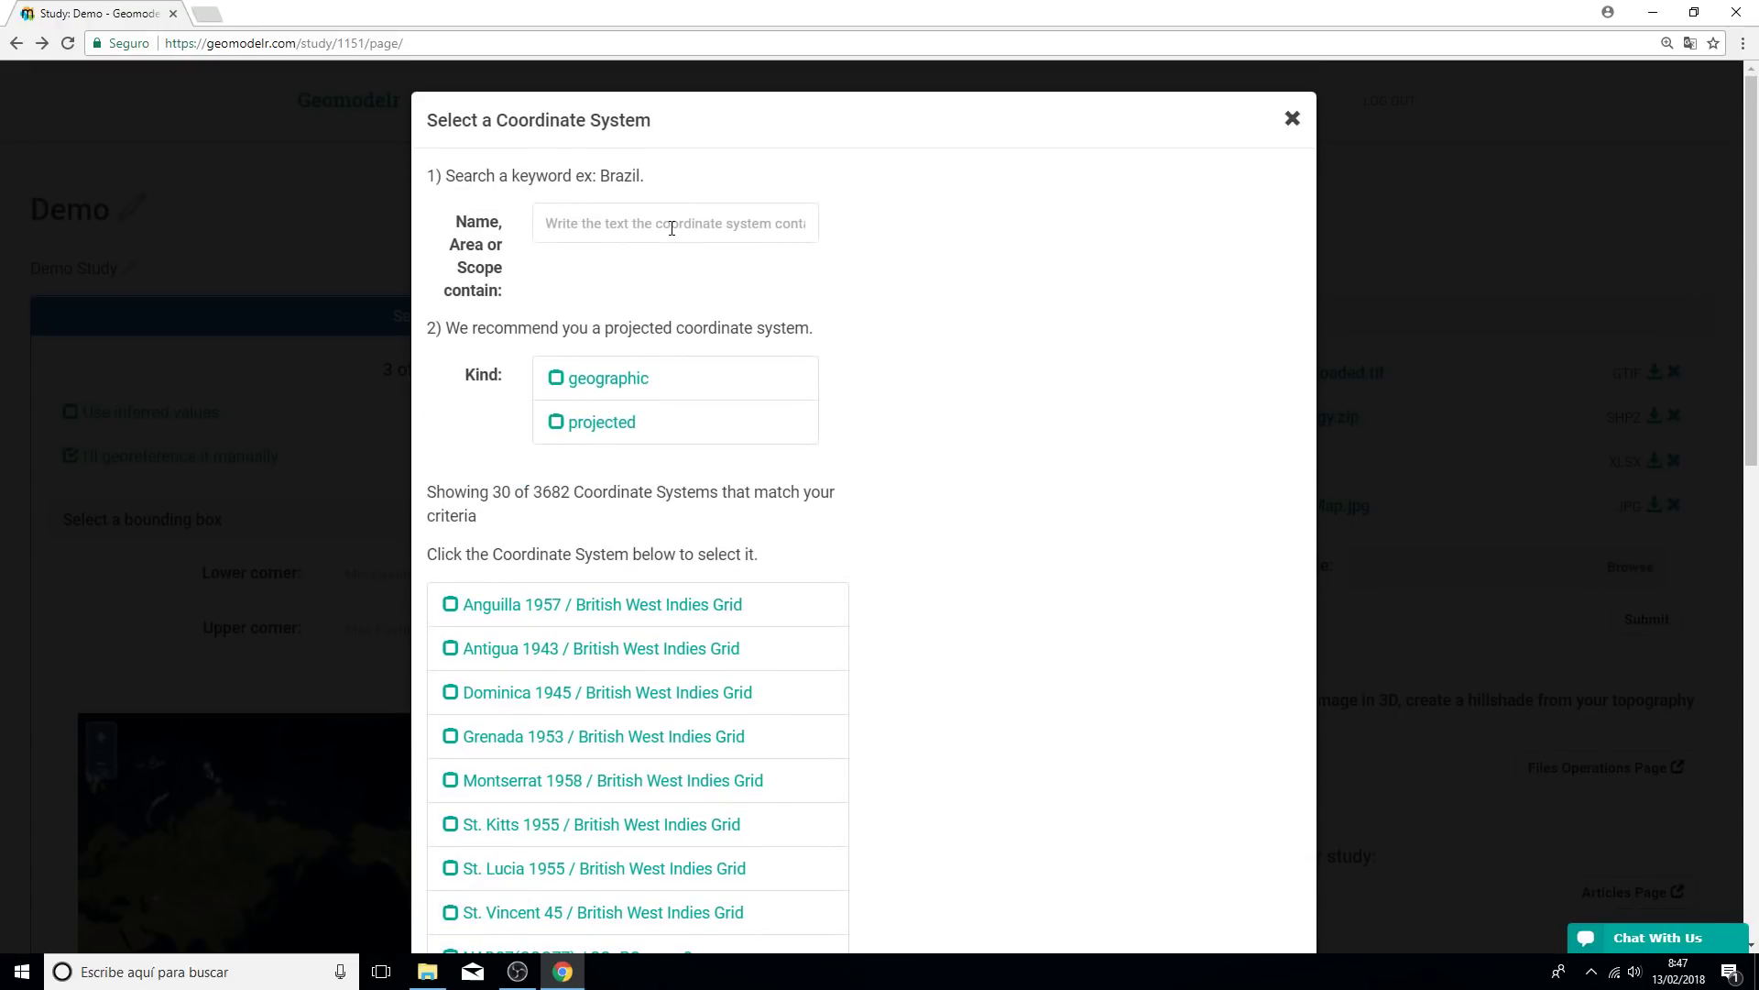
{"action": "left_click", "coordinate": [672, 227]}
{"action": "type", "text": "Colombia"}
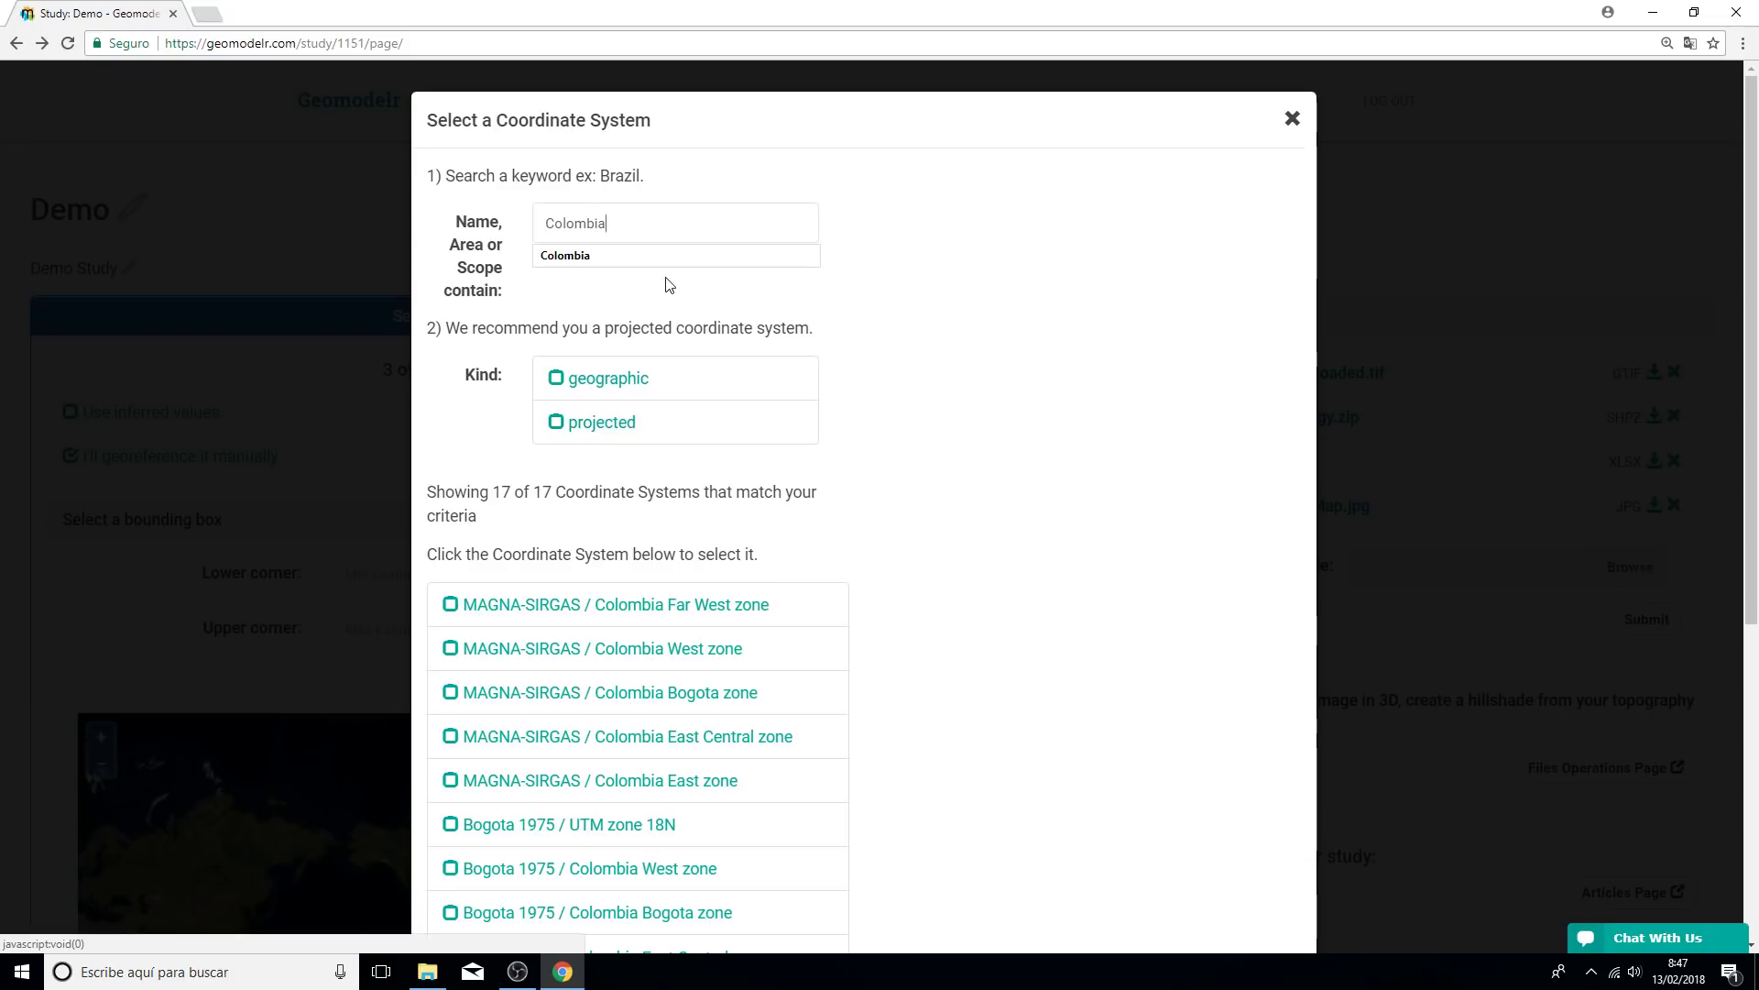
Narrow the coordinate systems to projected kind, metre units, continent South America and country Colombia.
{"action": "left_click", "coordinate": [604, 422]}
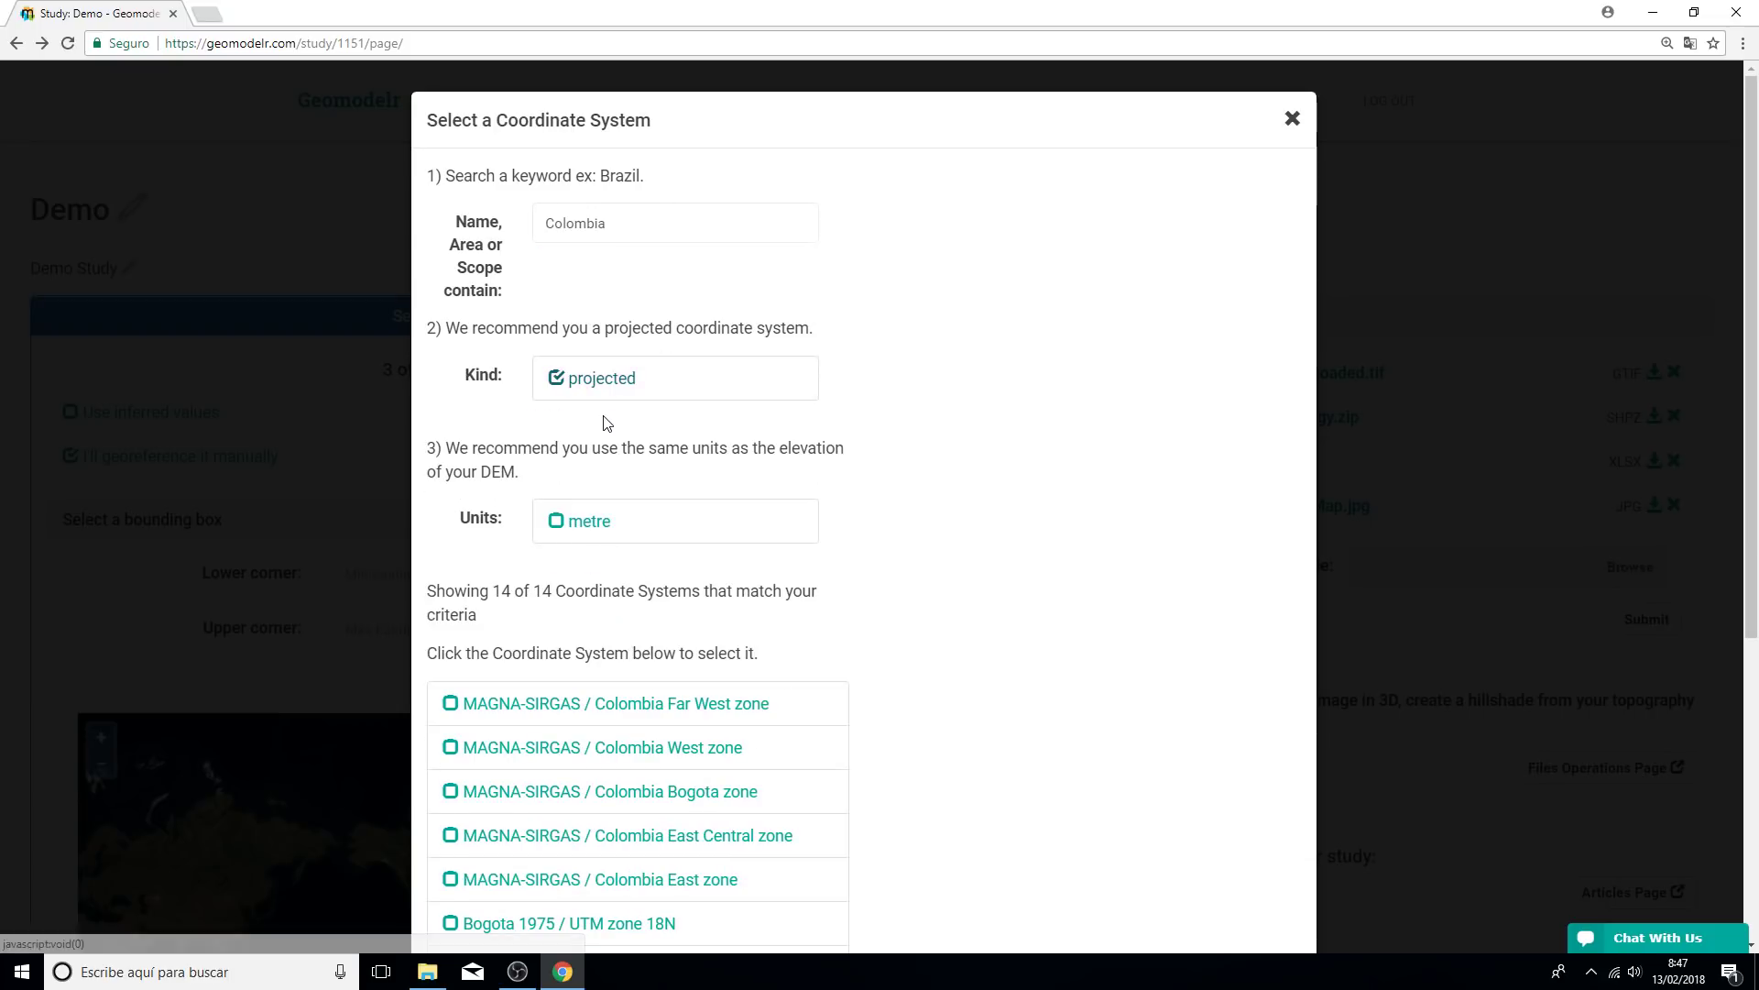
{"action": "left_click", "coordinate": [586, 514]}
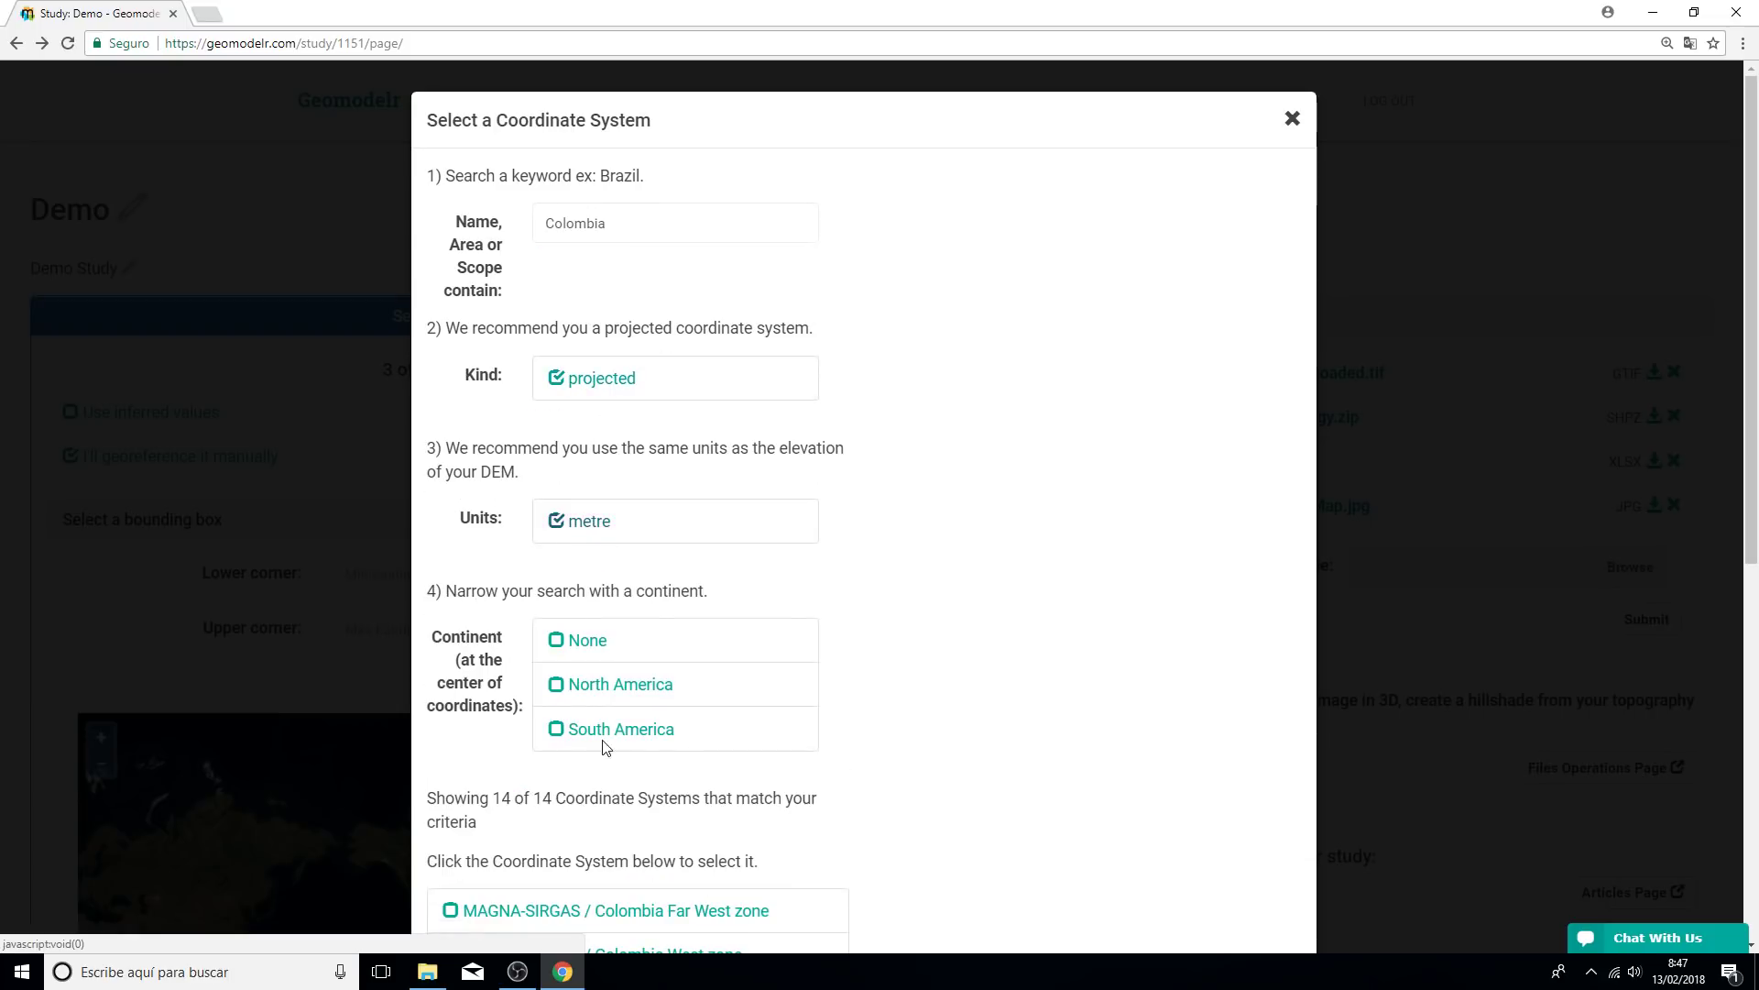
{"action": "left_click", "coordinate": [620, 733]}
{"action": "left_click", "coordinate": [624, 739]}
Select MAGNA-SIRGAS / Colombia Bogota zone as the coordinate system and close the coordinate system selection.
{"action": "scroll", "coordinate": [632, 738], "scroll_direction": "down", "scroll_amount": 2}
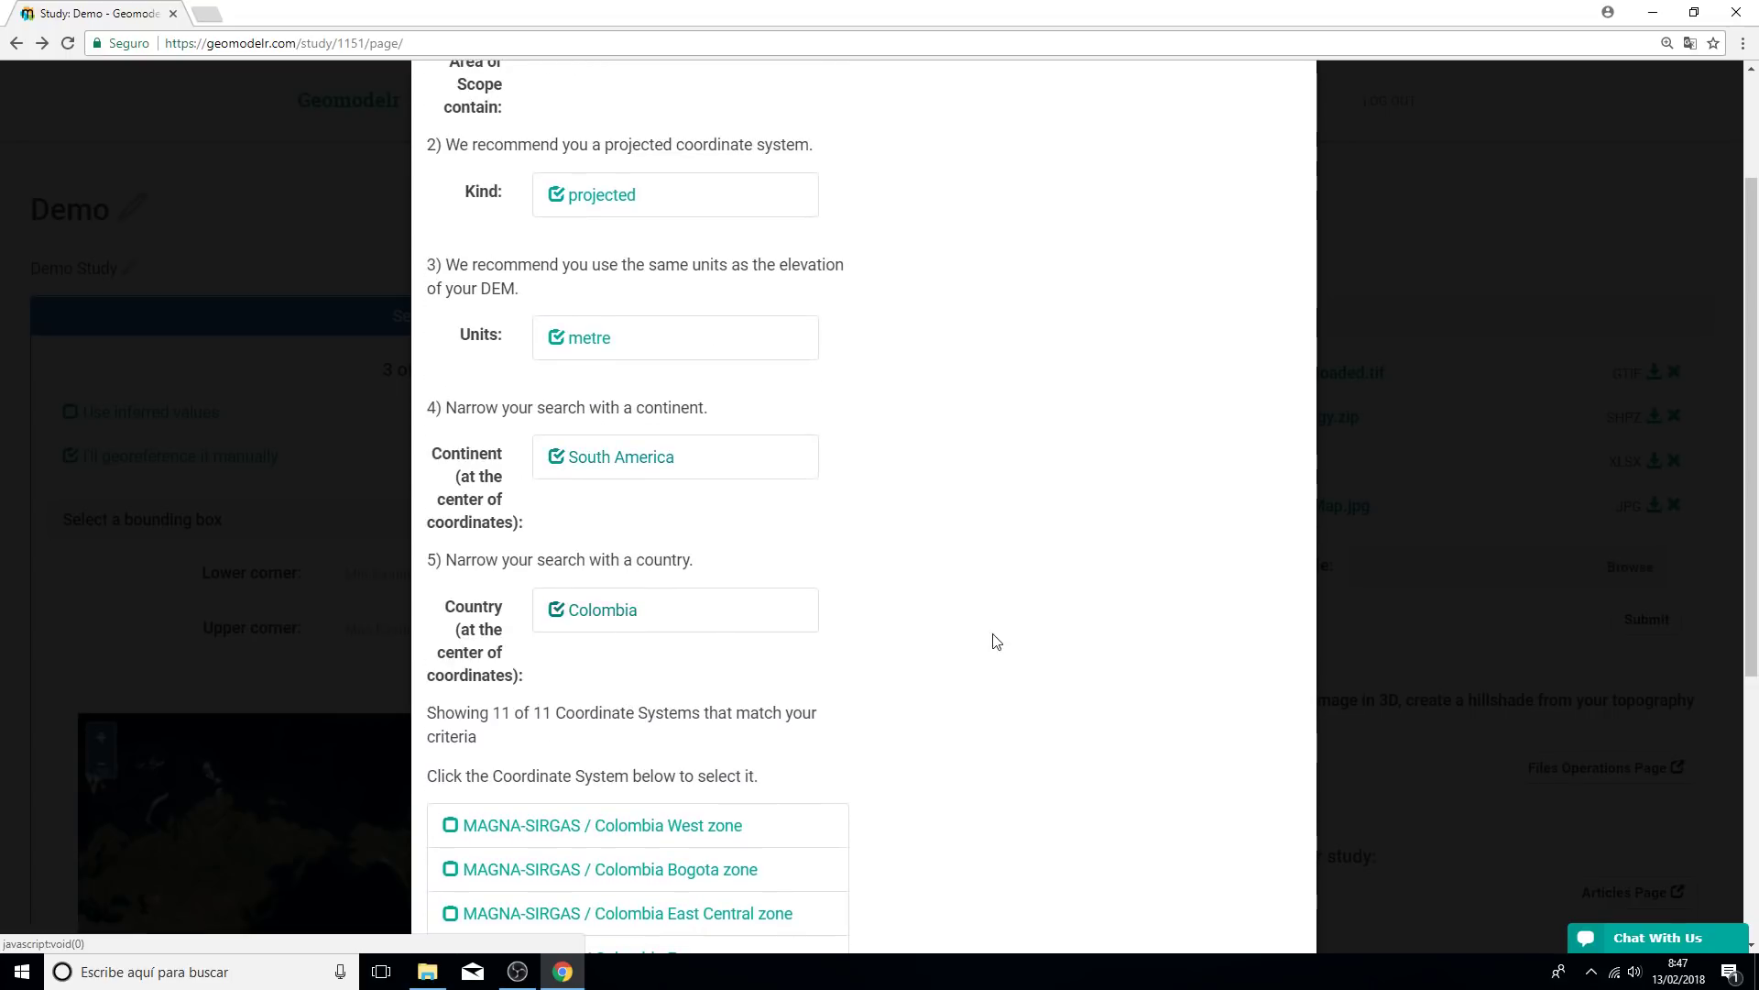
{"action": "scroll", "coordinate": [951, 647], "scroll_direction": "down", "scroll_amount": 3}
{"action": "scroll", "coordinate": [951, 647], "scroll_direction": "down", "scroll_amount": 2}
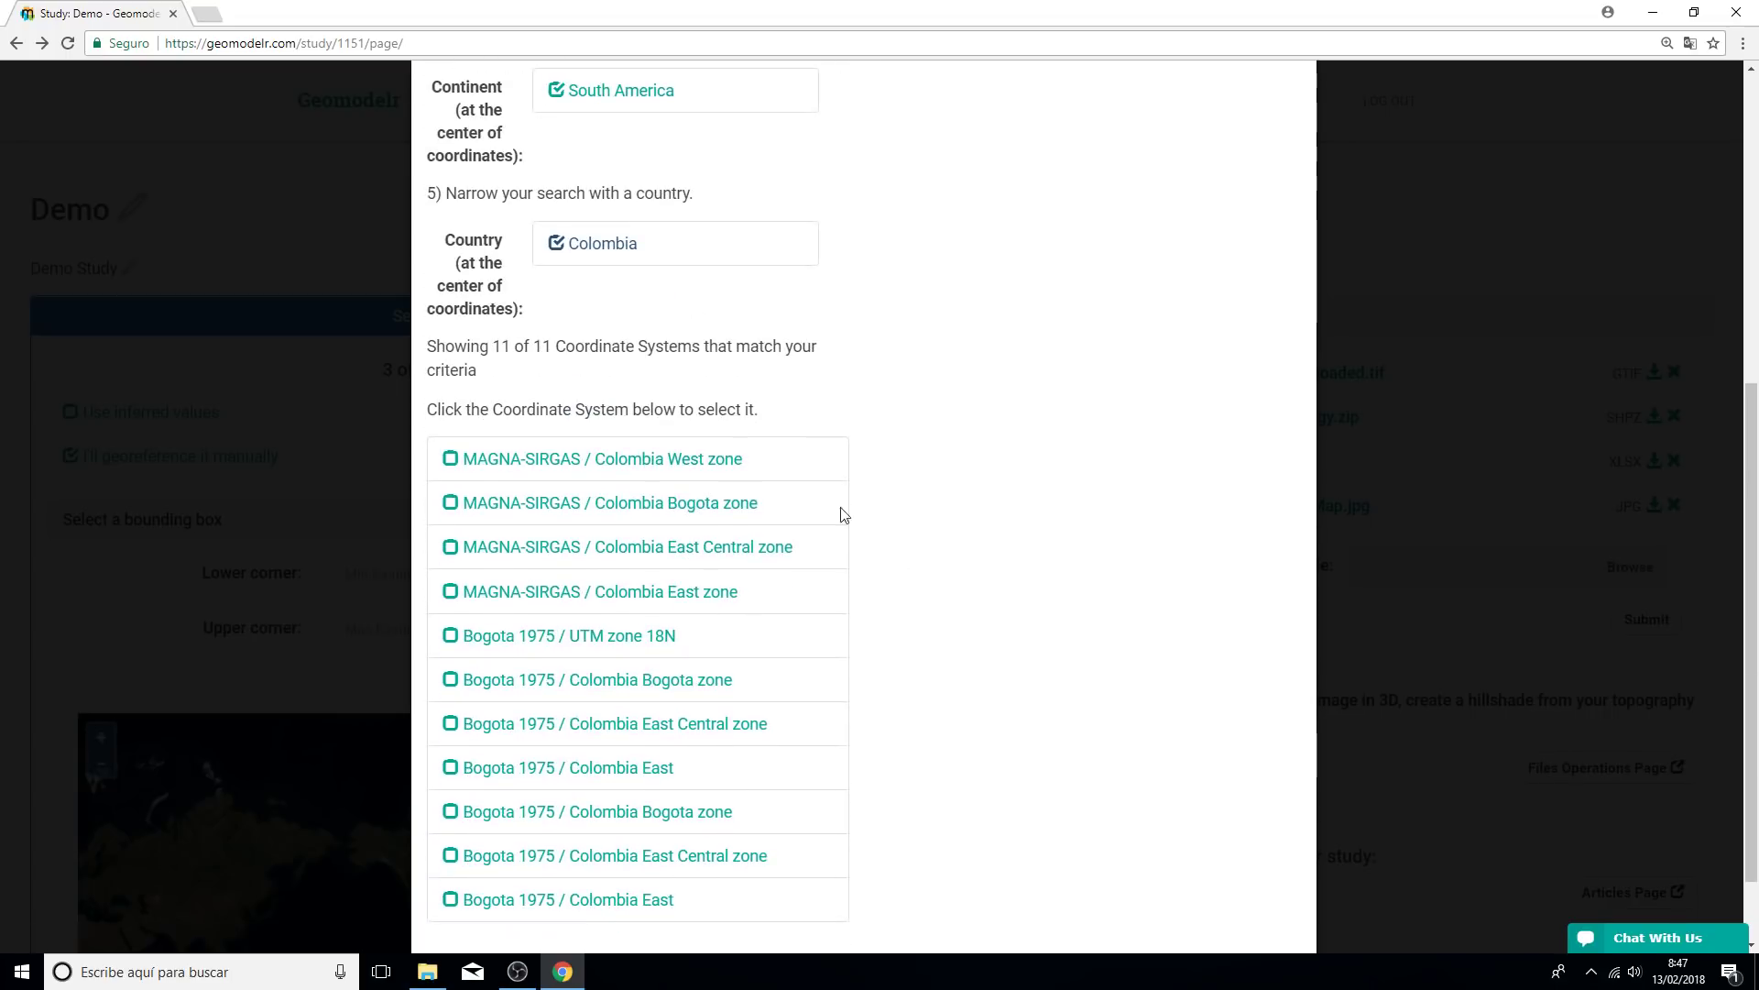
{"action": "left_click", "coordinate": [697, 509]}
{"action": "scroll", "coordinate": [1132, 509], "scroll_direction": "down", "scroll_amount": 1}
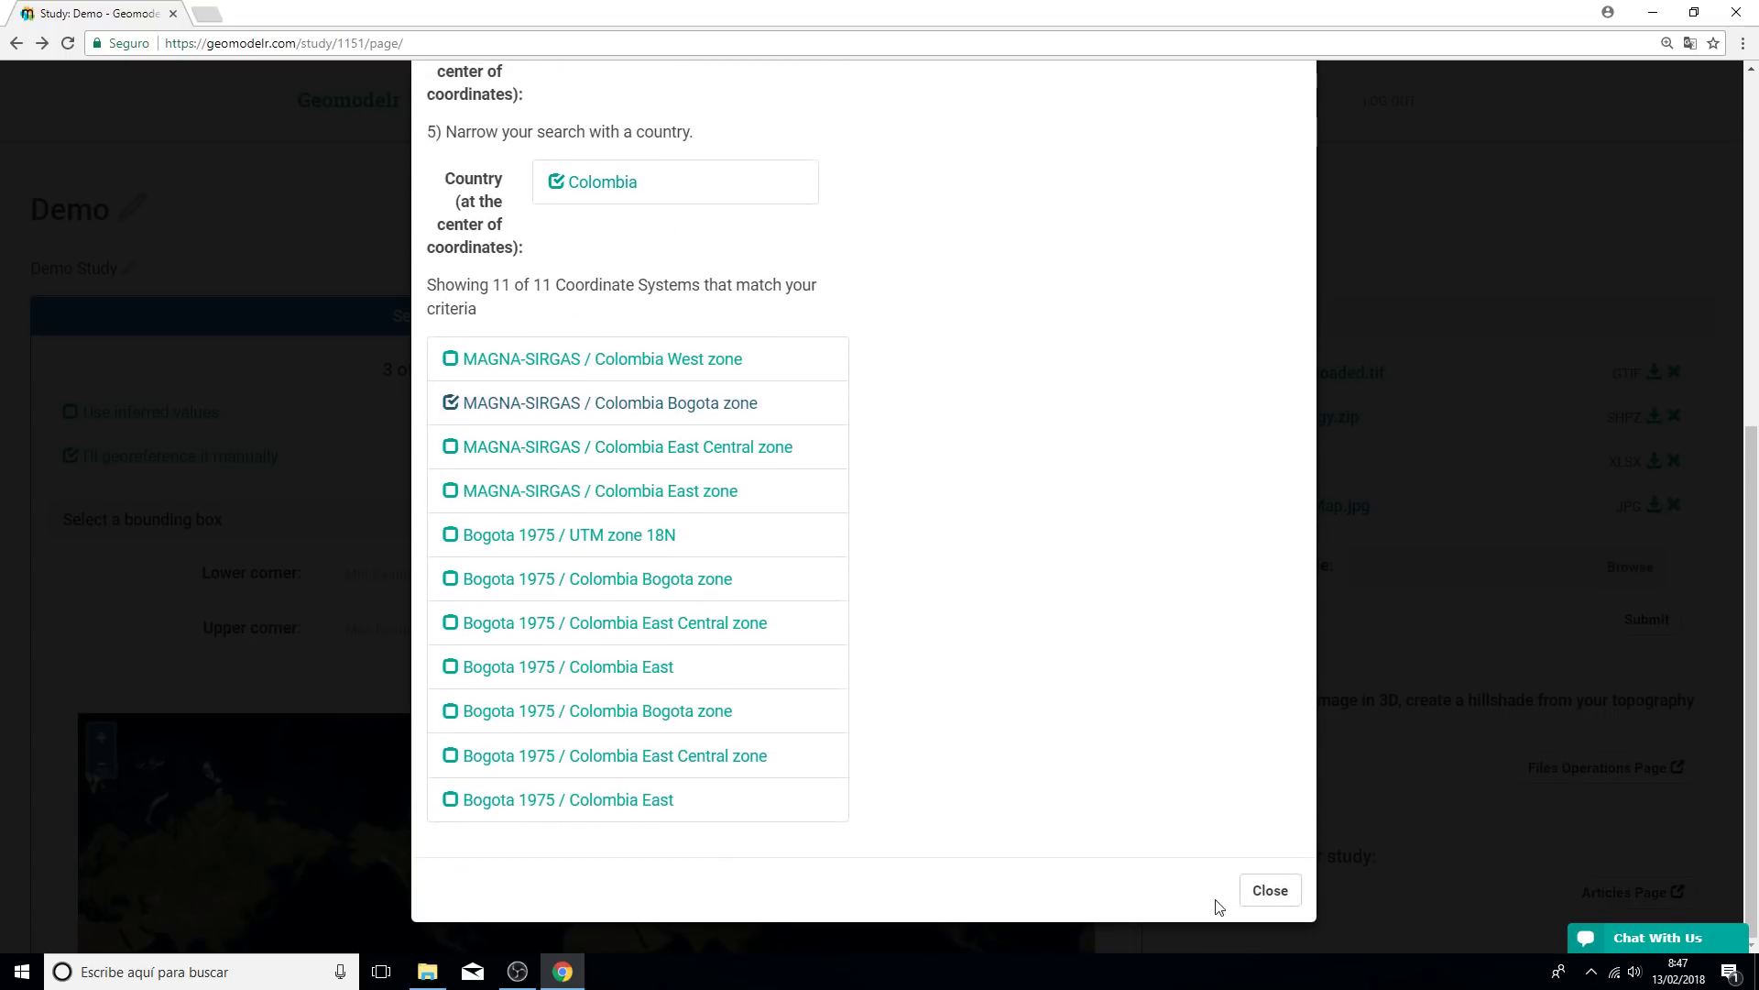
{"action": "left_click", "coordinate": [1271, 891]}
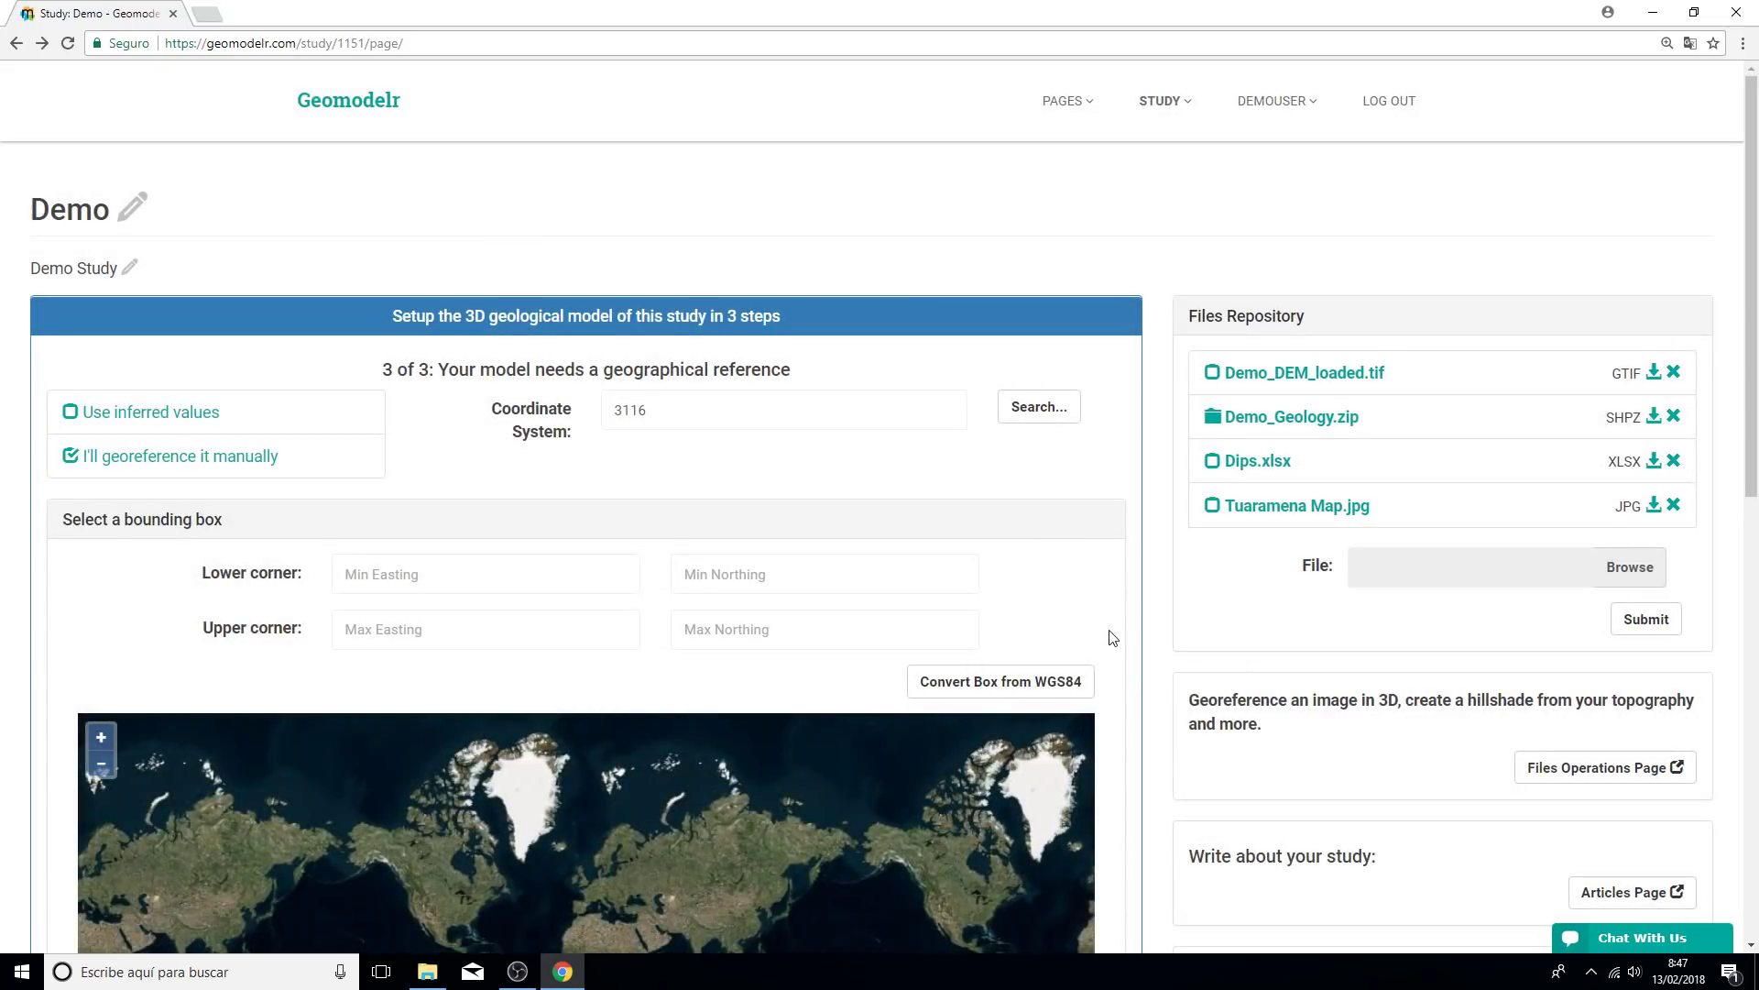
Draw a bounding box over the faults map extents, from about (1119989, 1040014) to (1166037, 1080267), and create the model.
{"action": "scroll", "coordinate": [1139, 646], "scroll_direction": "down", "scroll_amount": 3}
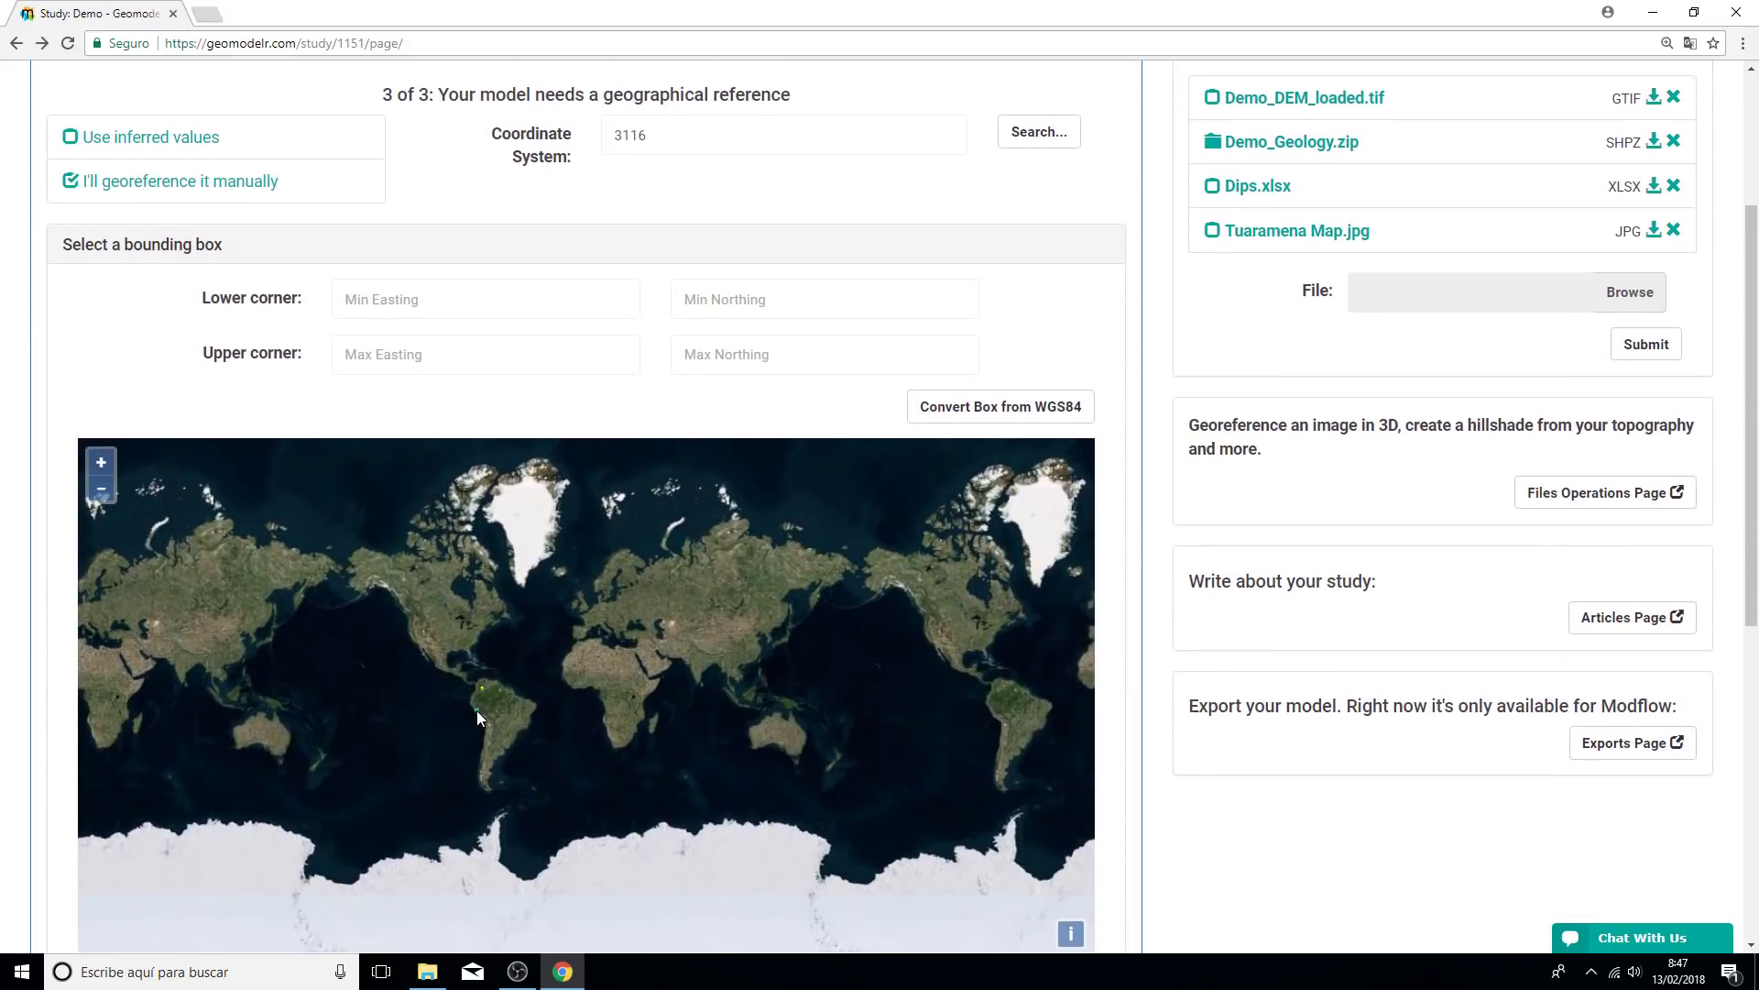
{"action": "scroll", "coordinate": [488, 701], "scroll_direction": "up", "scroll_amount": 5}
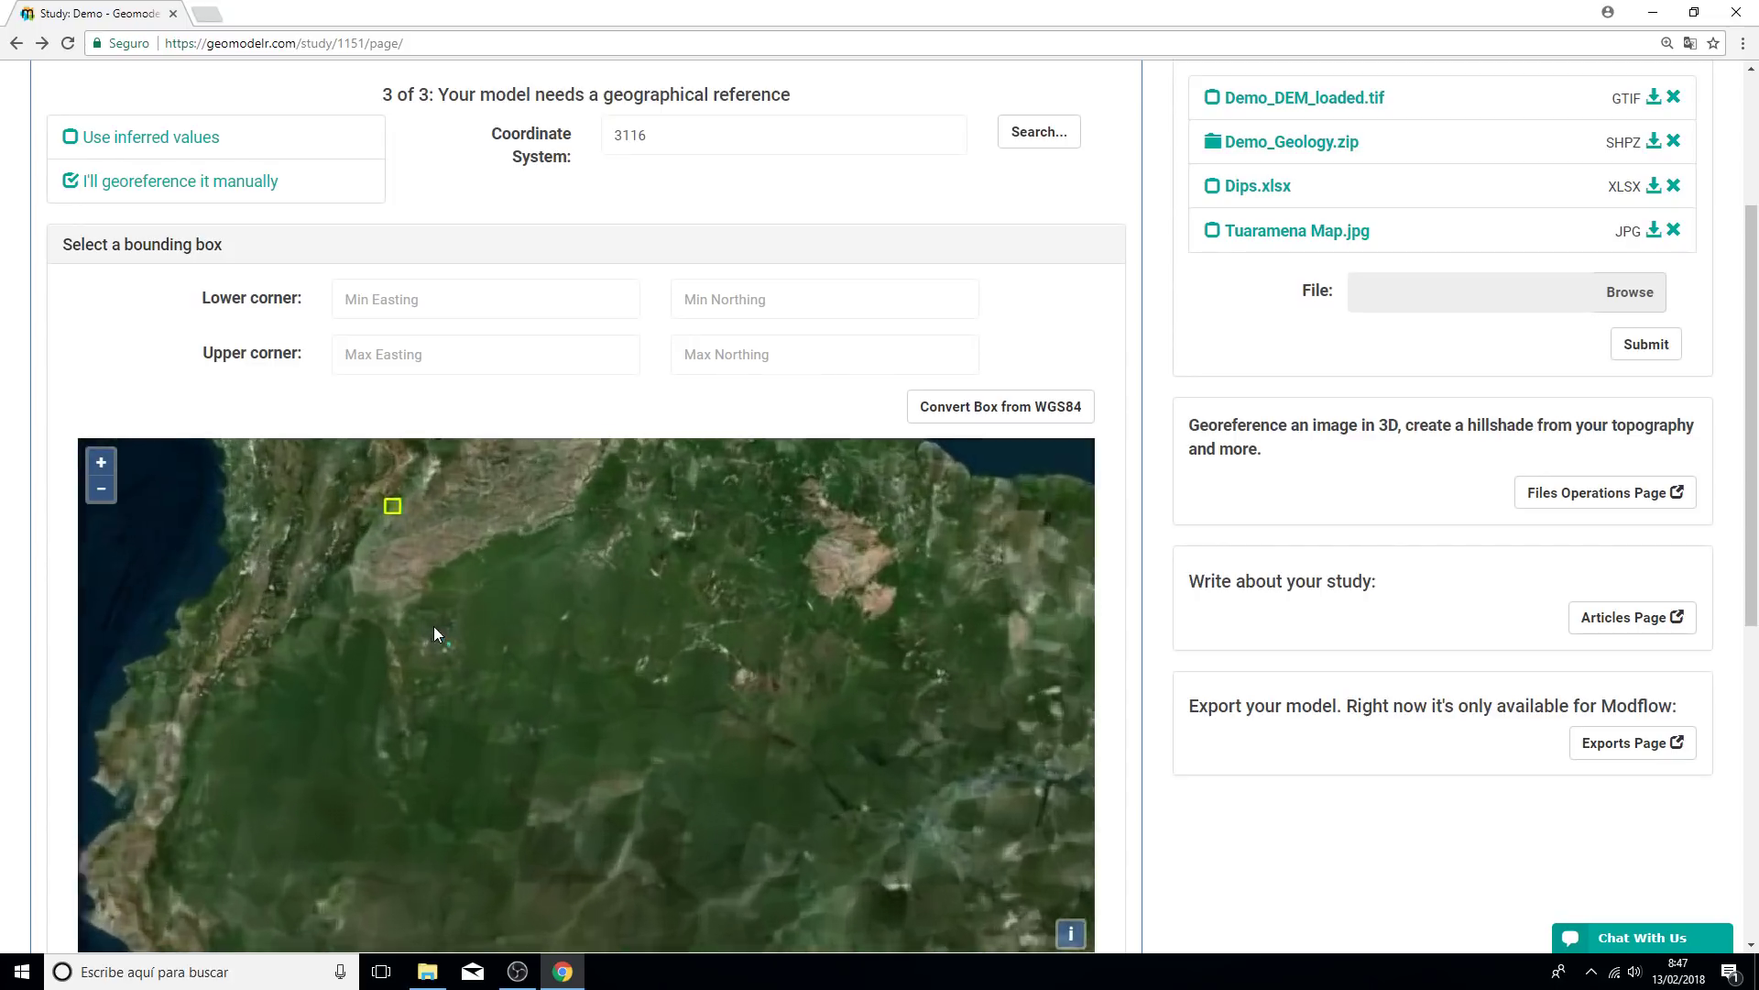
{"action": "scroll", "coordinate": [544, 680], "scroll_direction": "up", "scroll_amount": 4}
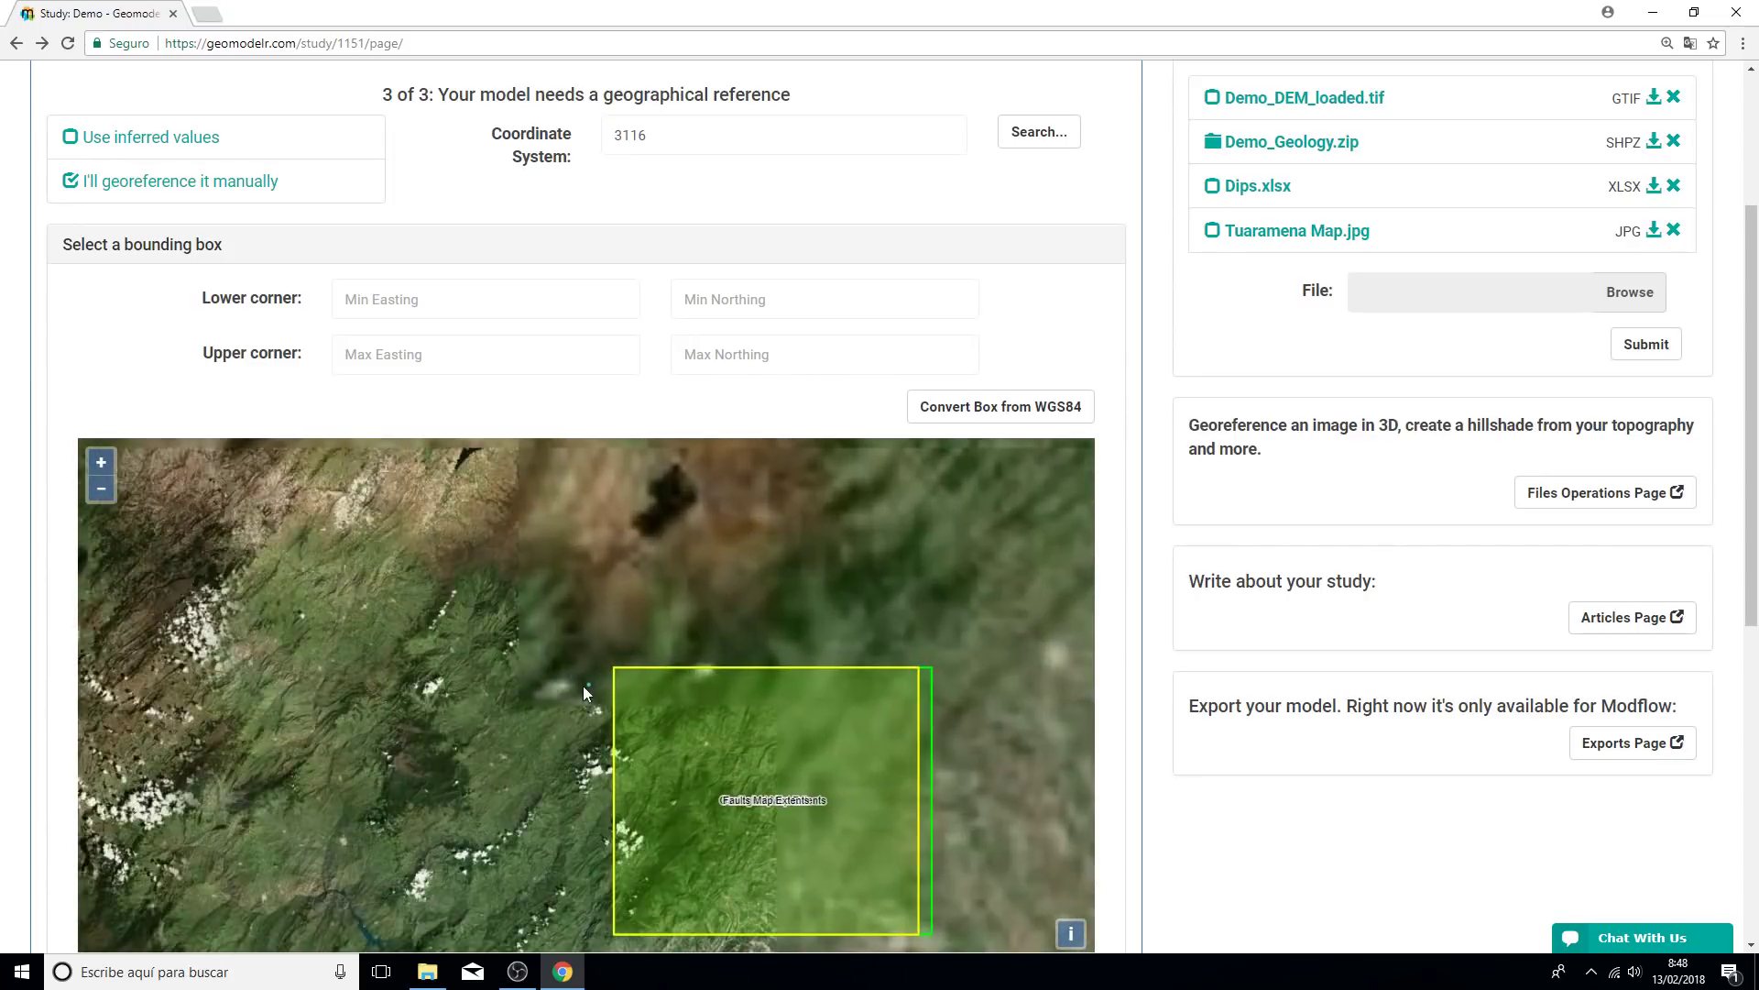
{"action": "left_click_drag", "start_coordinate": [583, 685], "coordinate": [459, 597]}
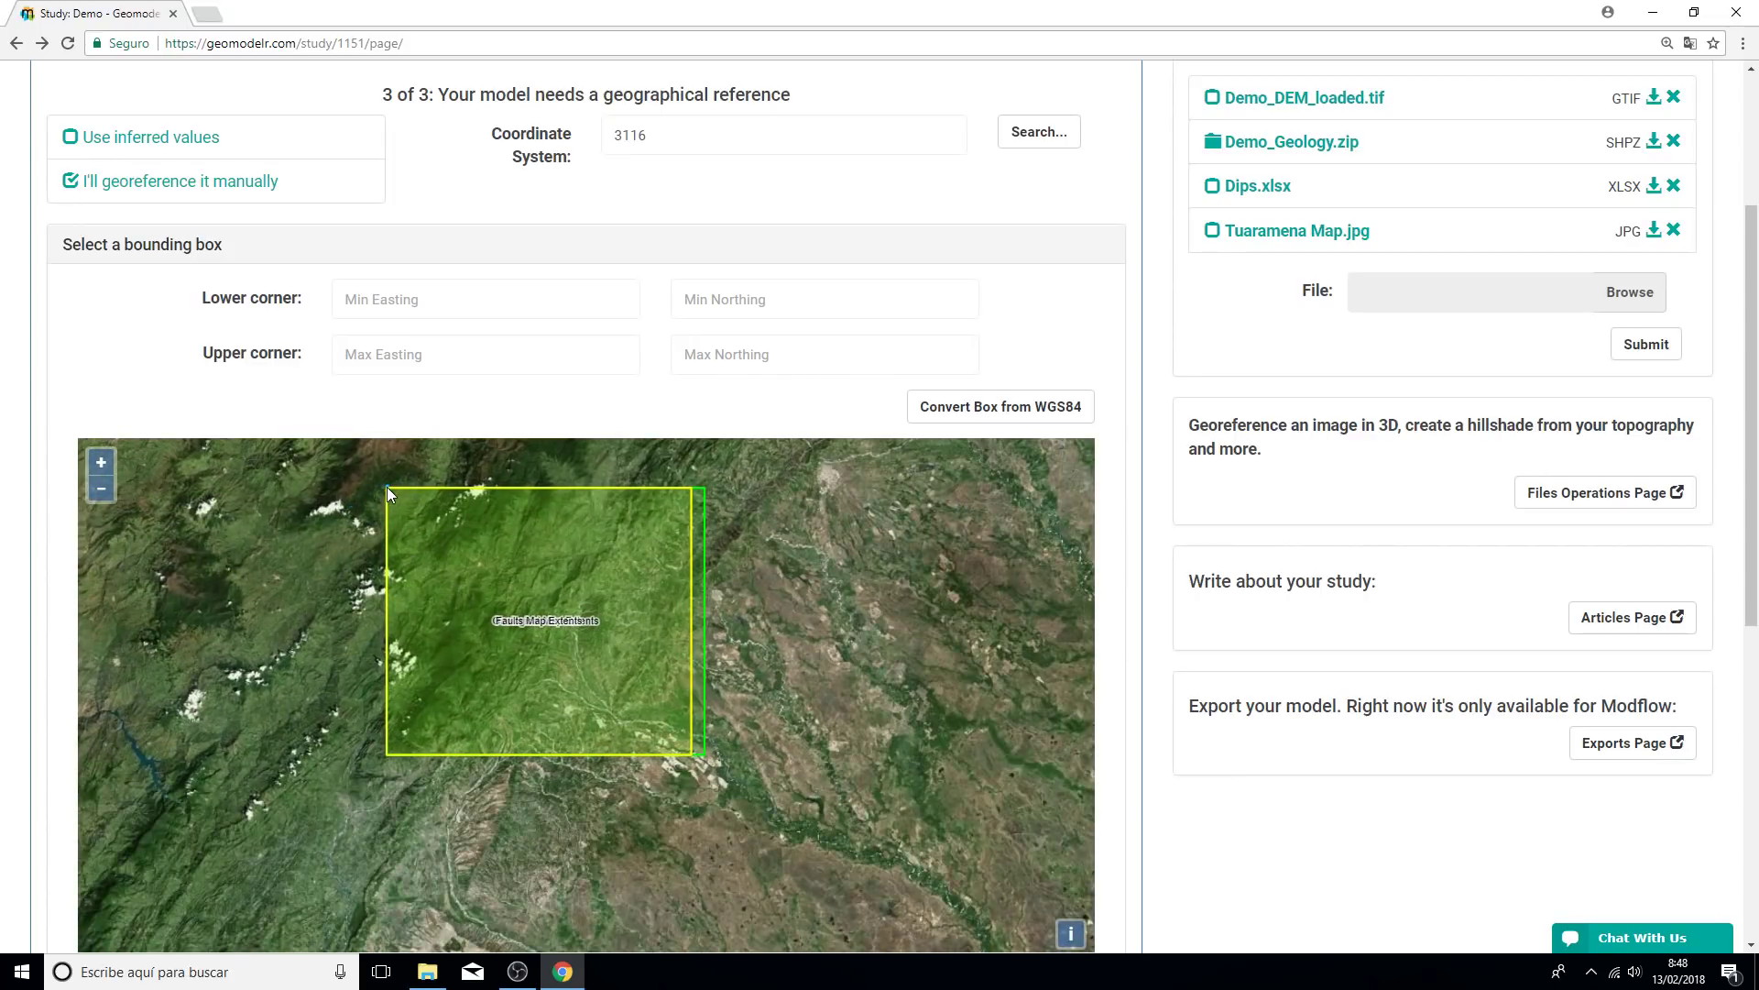
{"action": "left_click_drag", "start_coordinate": [387, 487], "coordinate": [691, 755]}
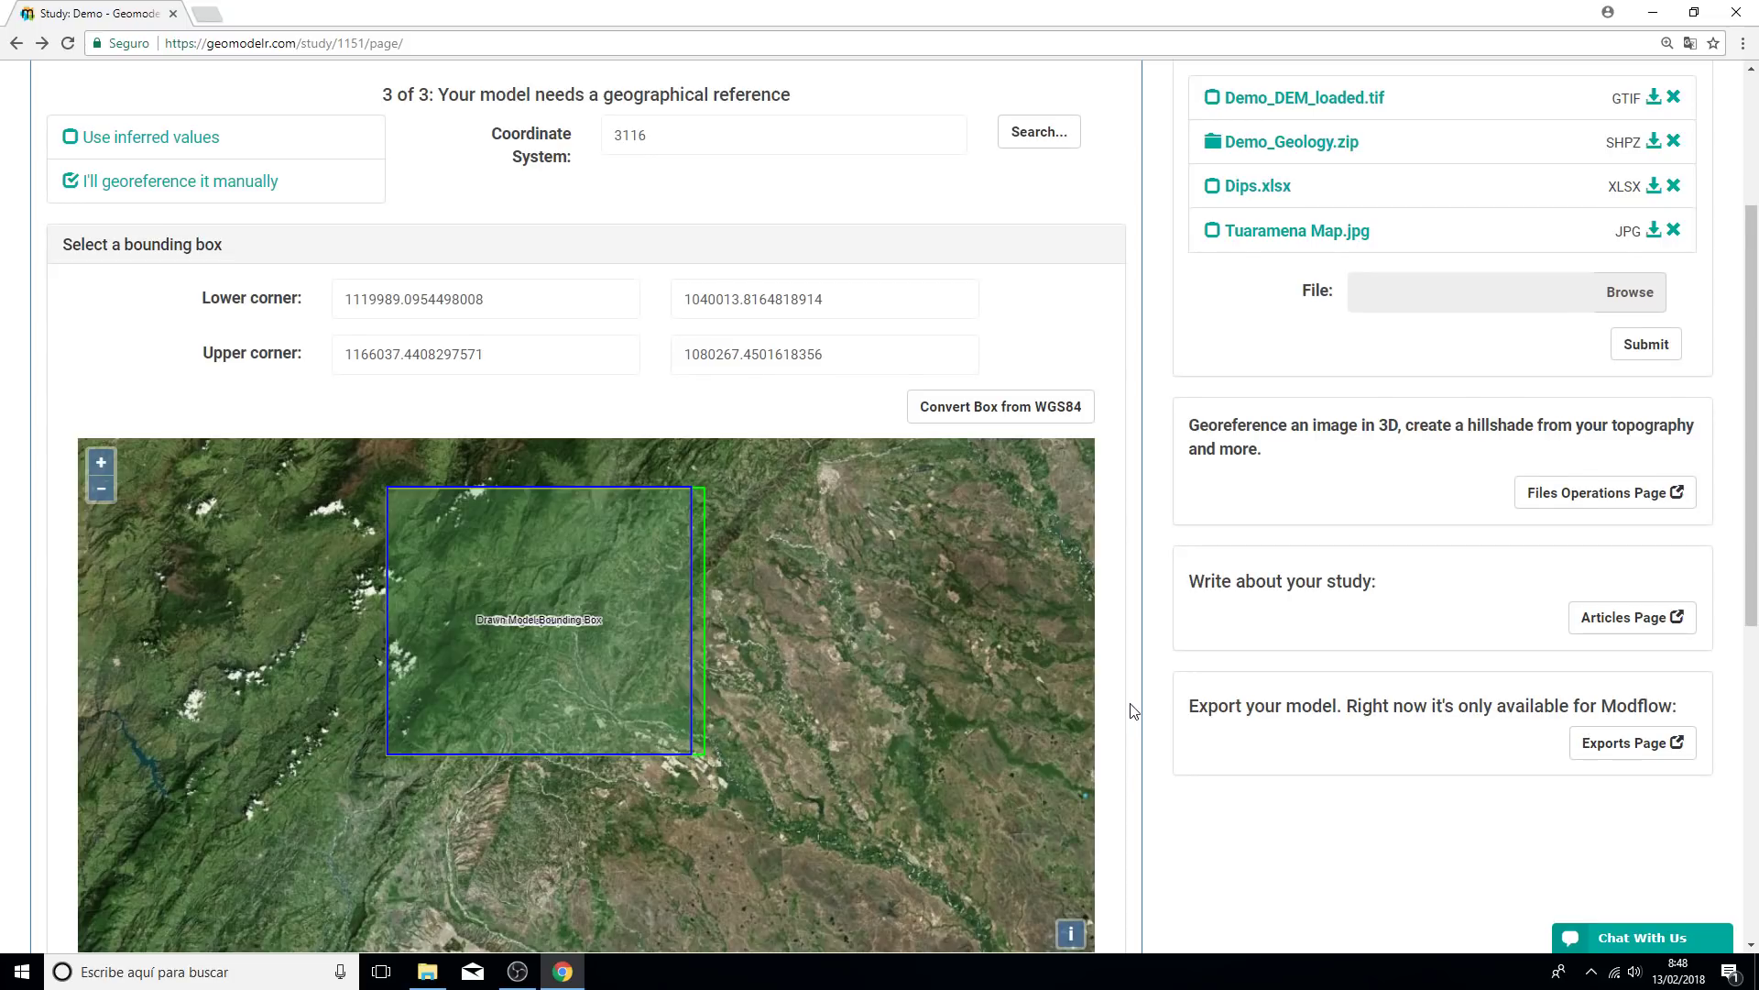
{"action": "scroll", "coordinate": [1134, 711], "scroll_direction": "down", "scroll_amount": 3}
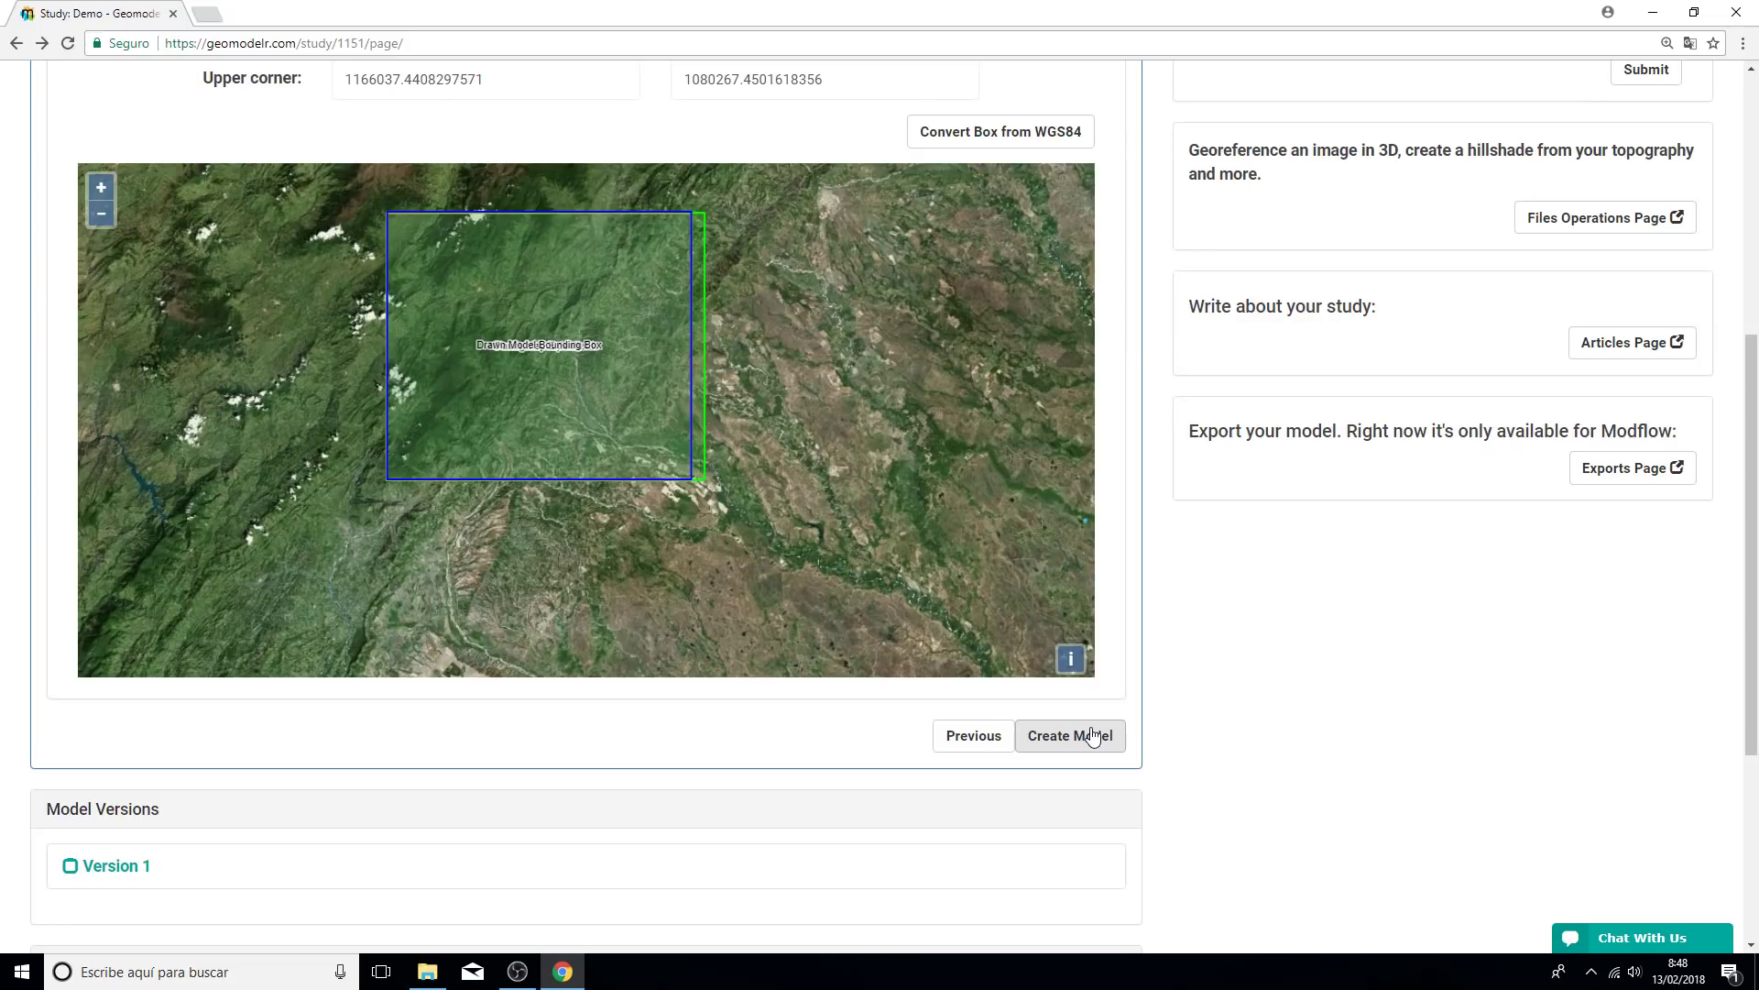
{"action": "left_click", "coordinate": [1093, 736]}
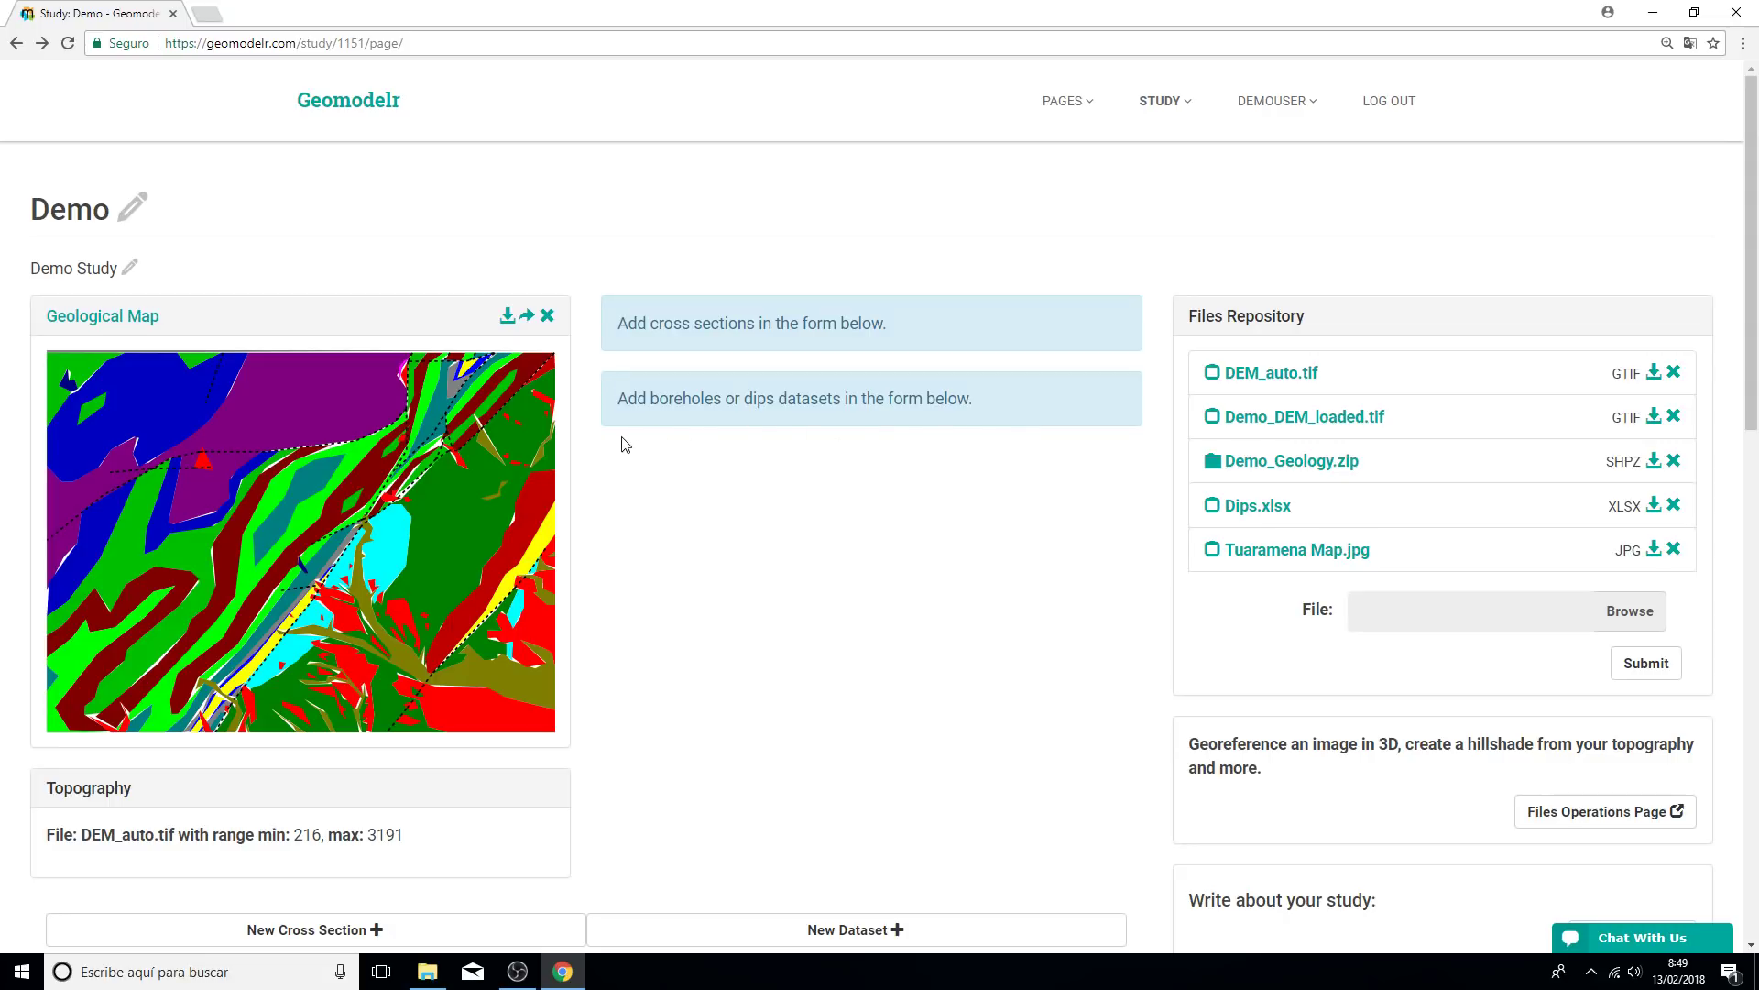
Review the study's geological units and their colours in the units manager, then close it.
{"action": "scroll", "coordinate": [607, 443], "scroll_direction": "down", "scroll_amount": 1}
{"action": "scroll", "coordinate": [607, 442], "scroll_direction": "down", "scroll_amount": 5}
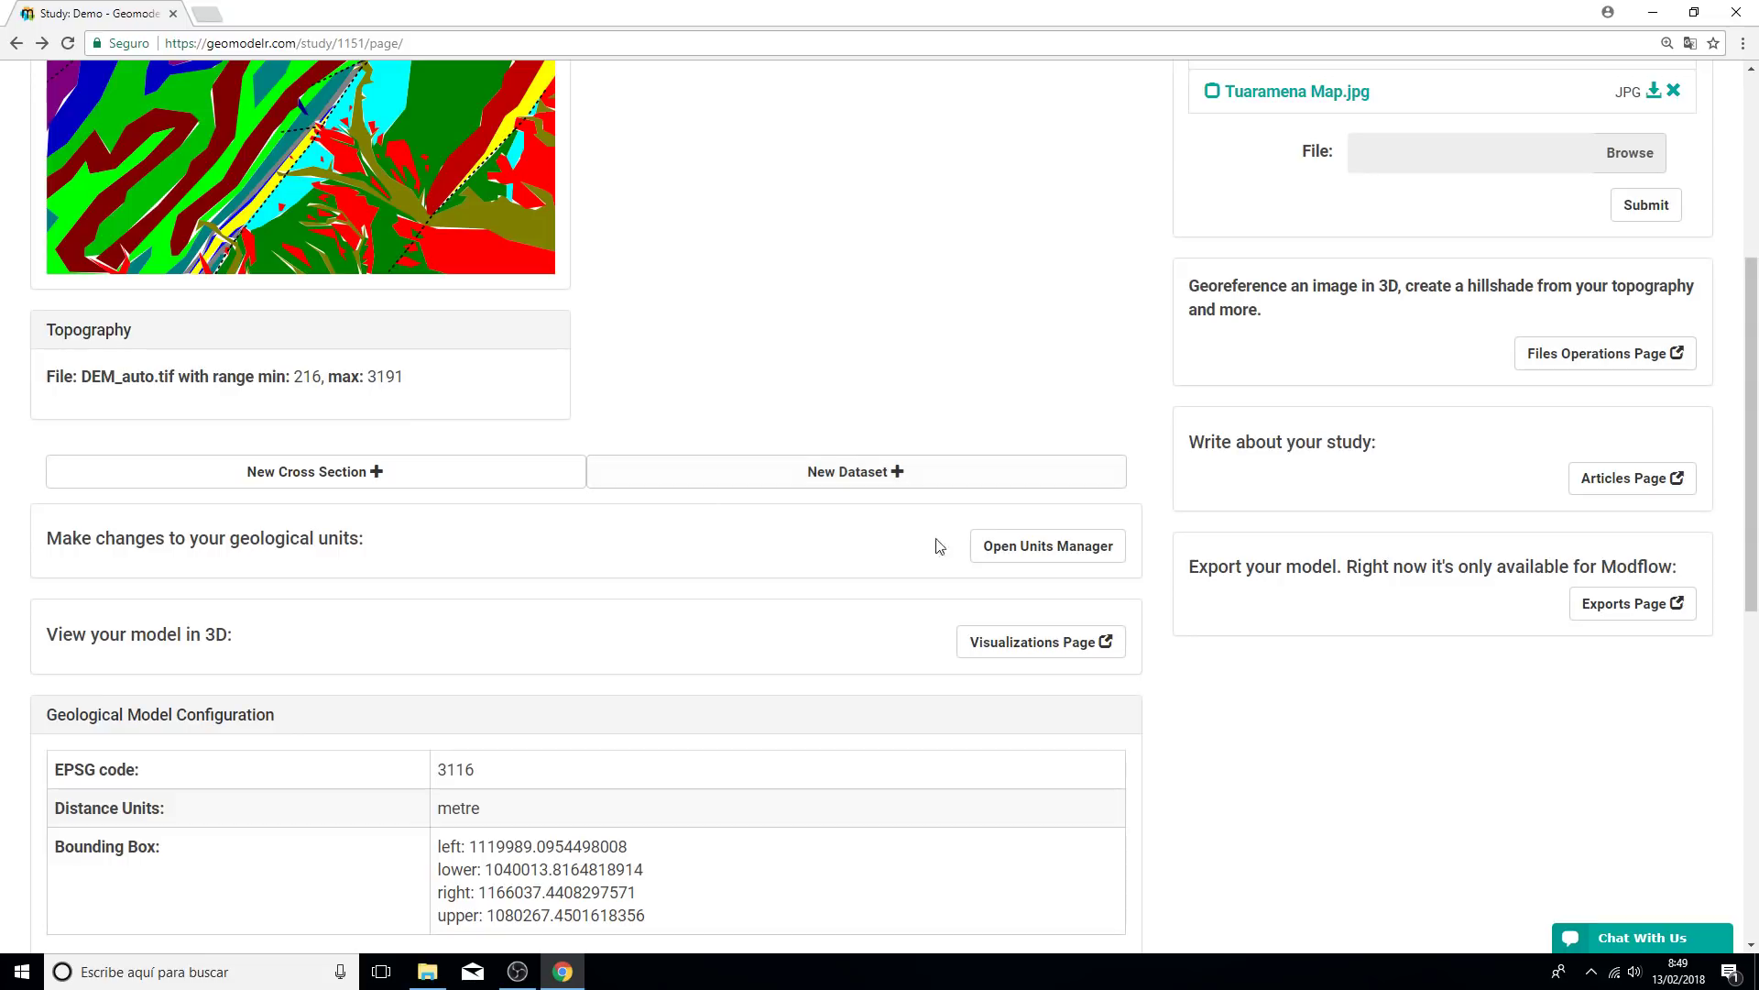
{"action": "left_click", "coordinate": [1004, 559]}
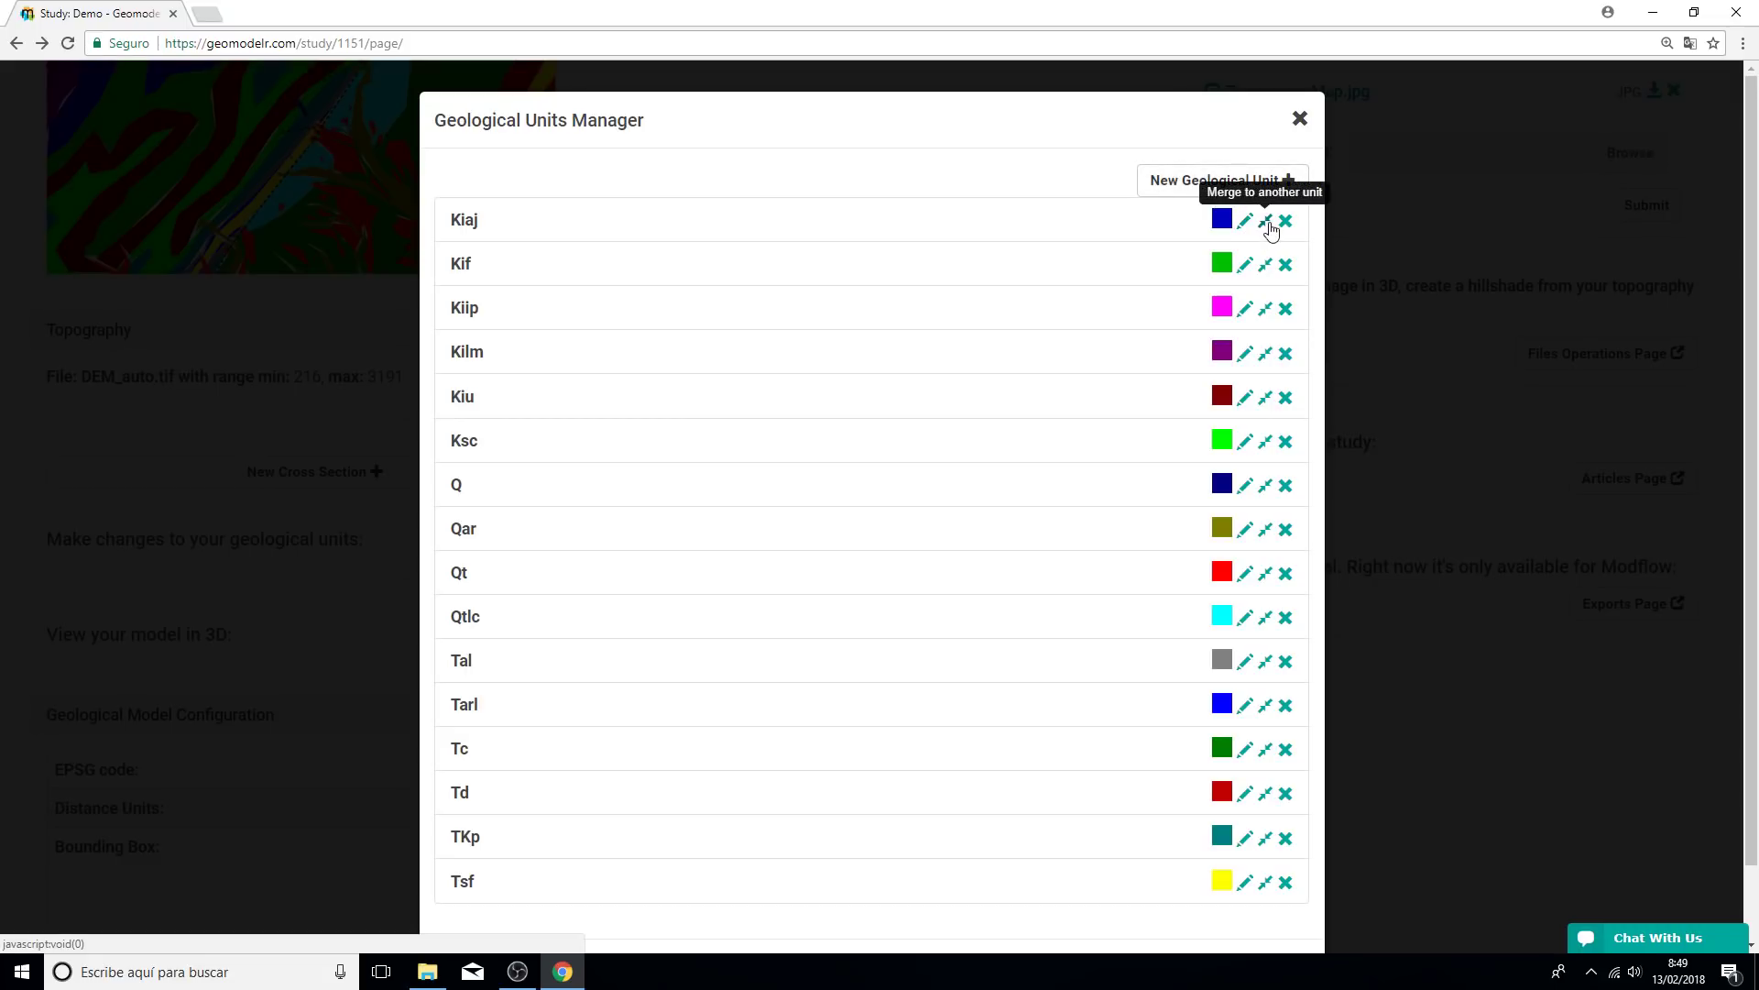
{"action": "left_click", "coordinate": [1300, 118]}
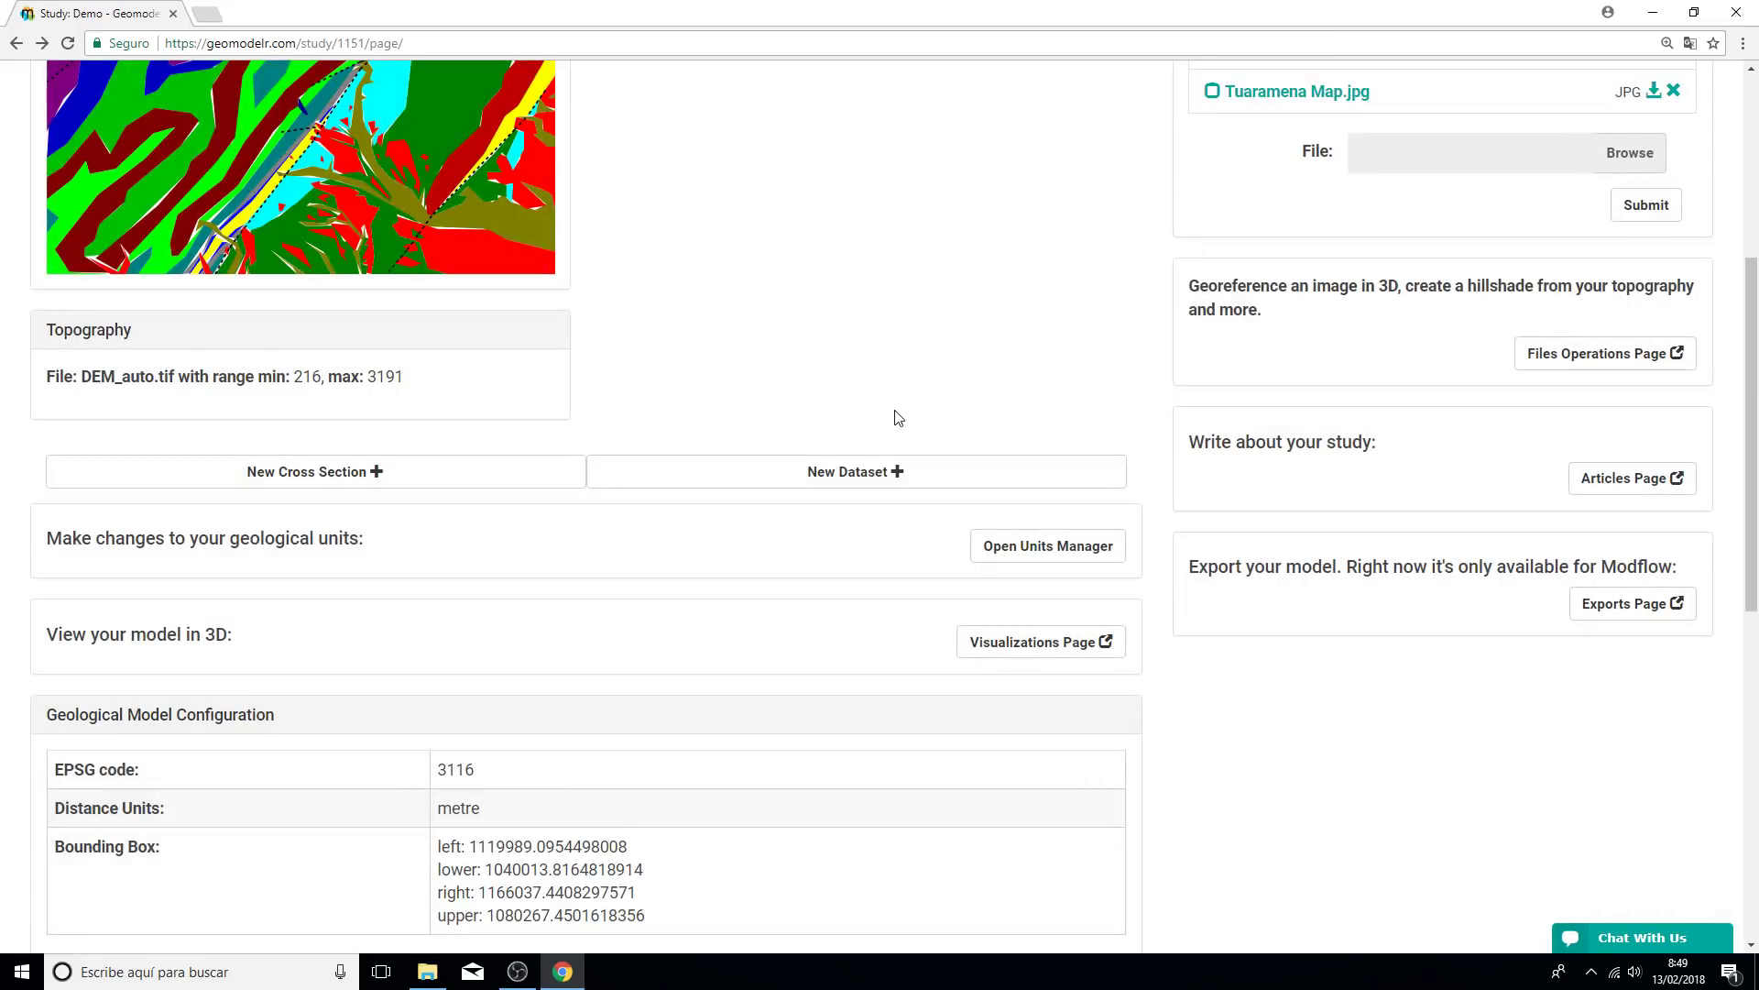
Save the current geological model as a model version named "Version 1".
{"action": "scroll", "coordinate": [894, 425], "scroll_direction": "down", "scroll_amount": 2}
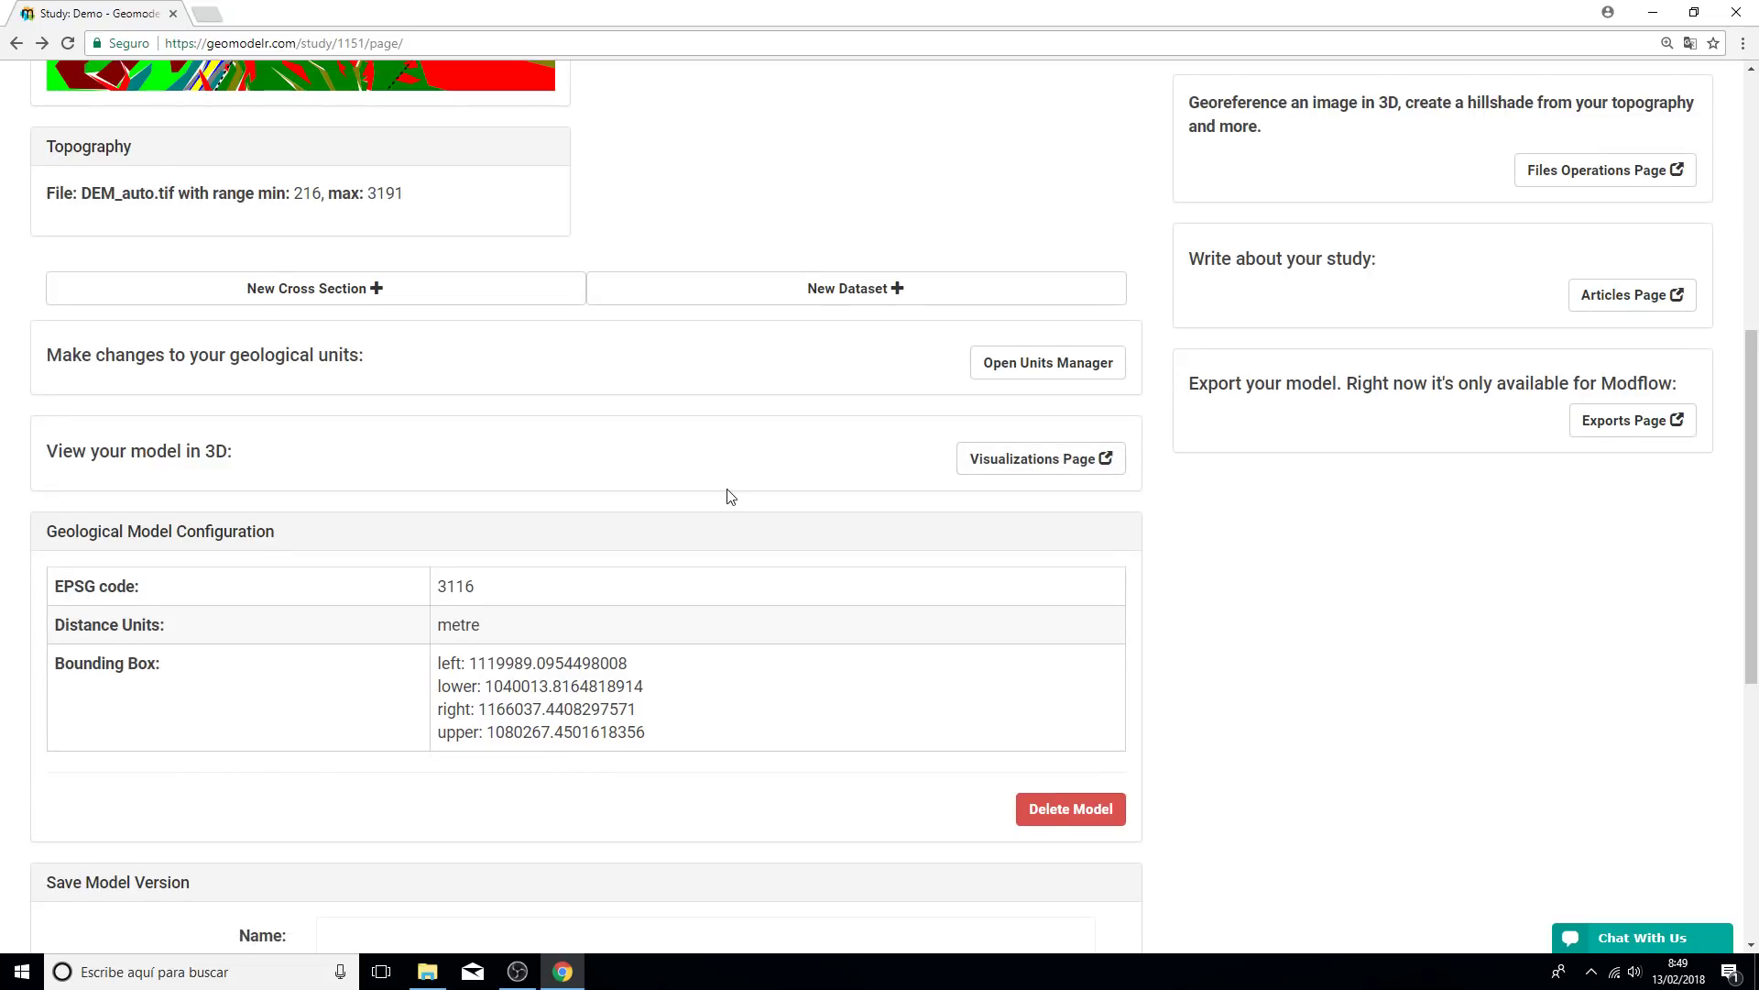
{"action": "scroll", "coordinate": [730, 495], "scroll_direction": "down", "scroll_amount": 4}
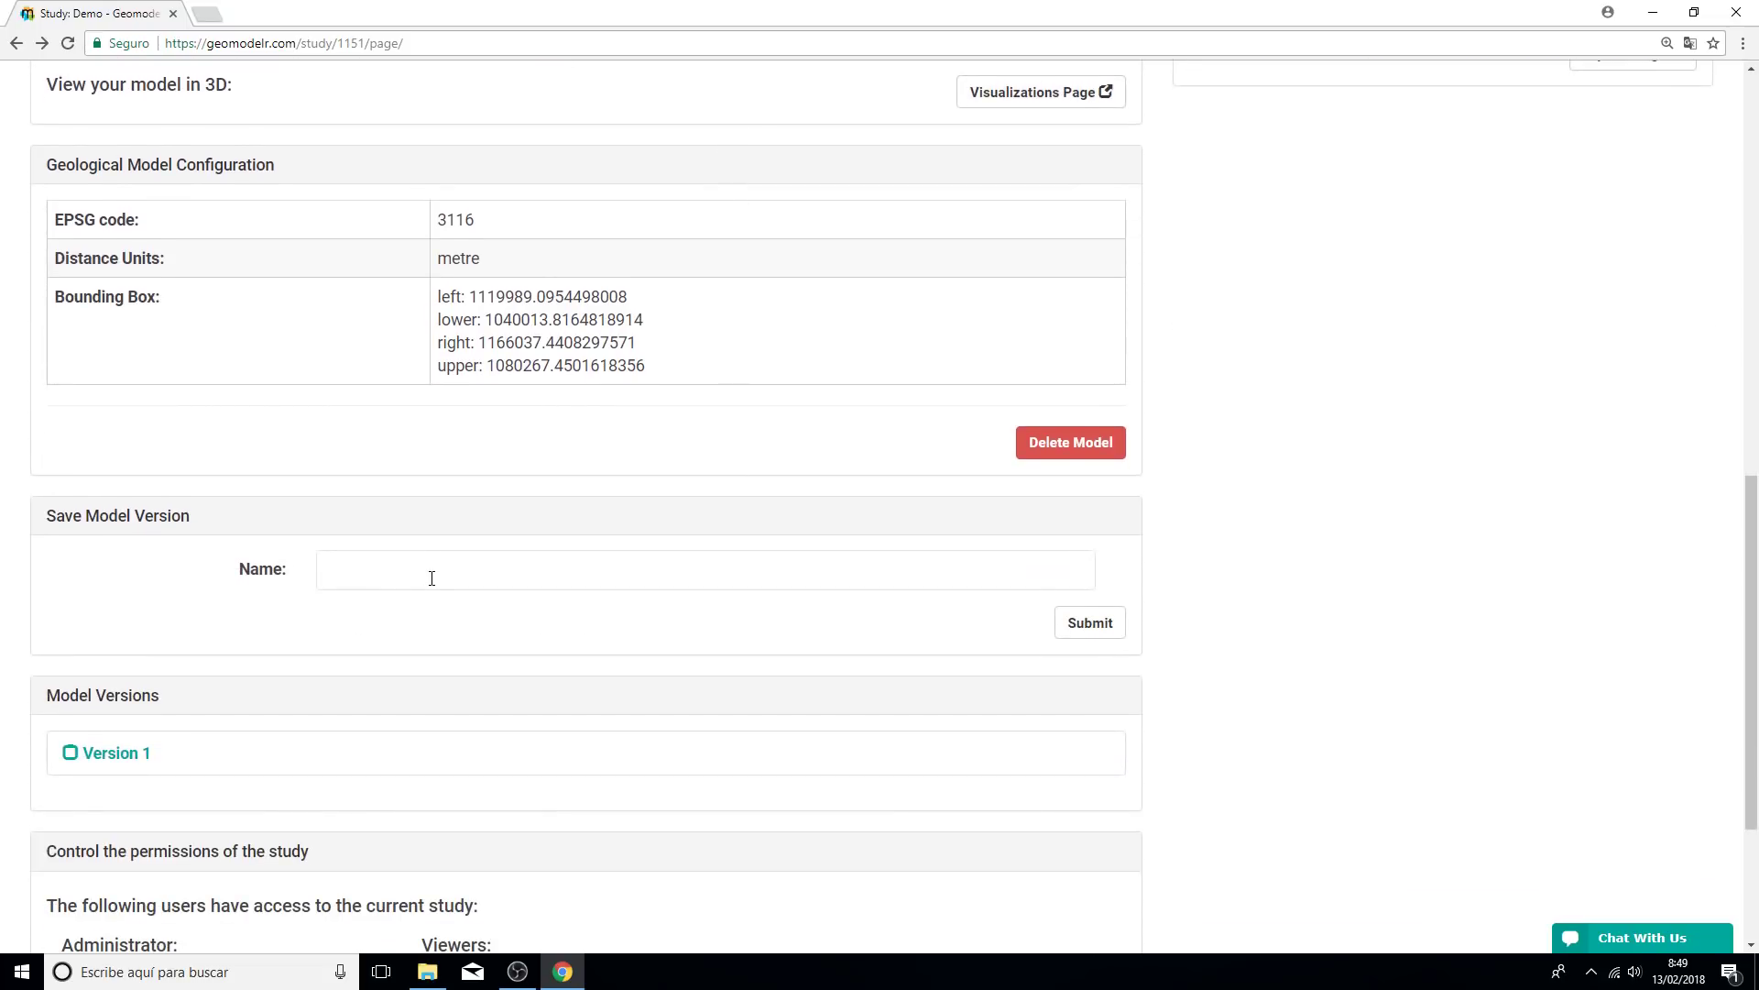
{"action": "type", "text": "Version 1"}
{"action": "left_click", "coordinate": [1104, 624]}
{"action": "scroll", "coordinate": [1217, 670], "scroll_direction": "down", "scroll_amount": 2}
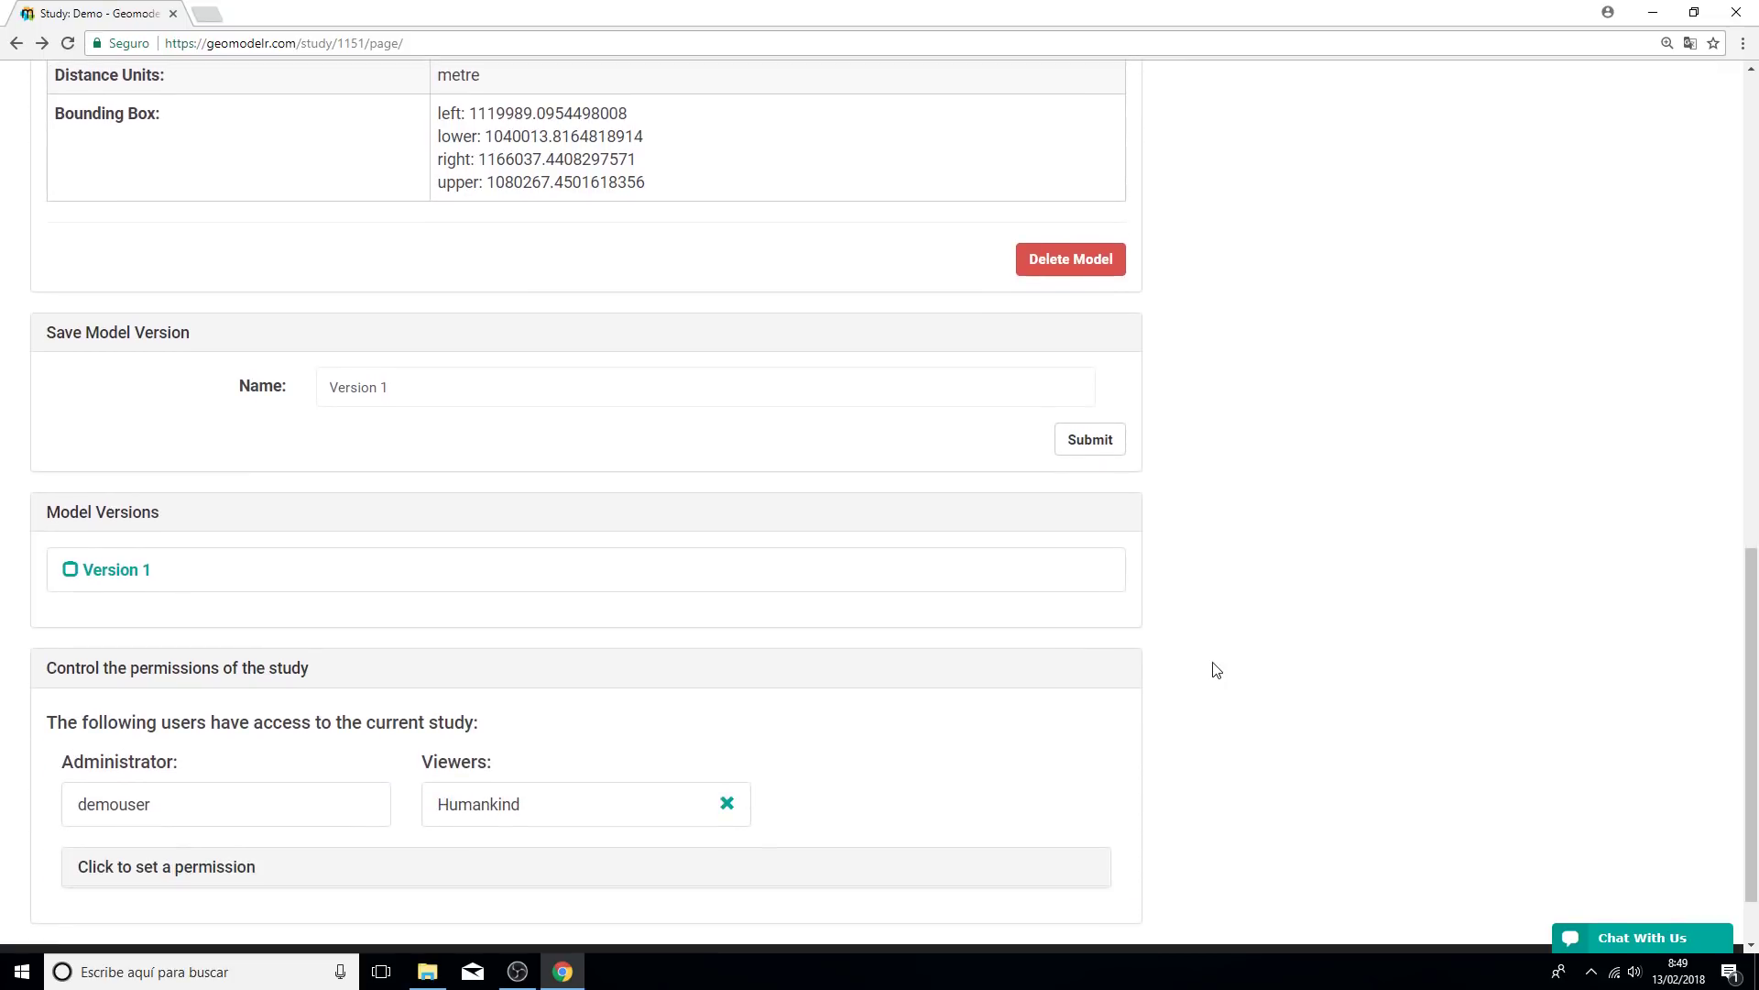